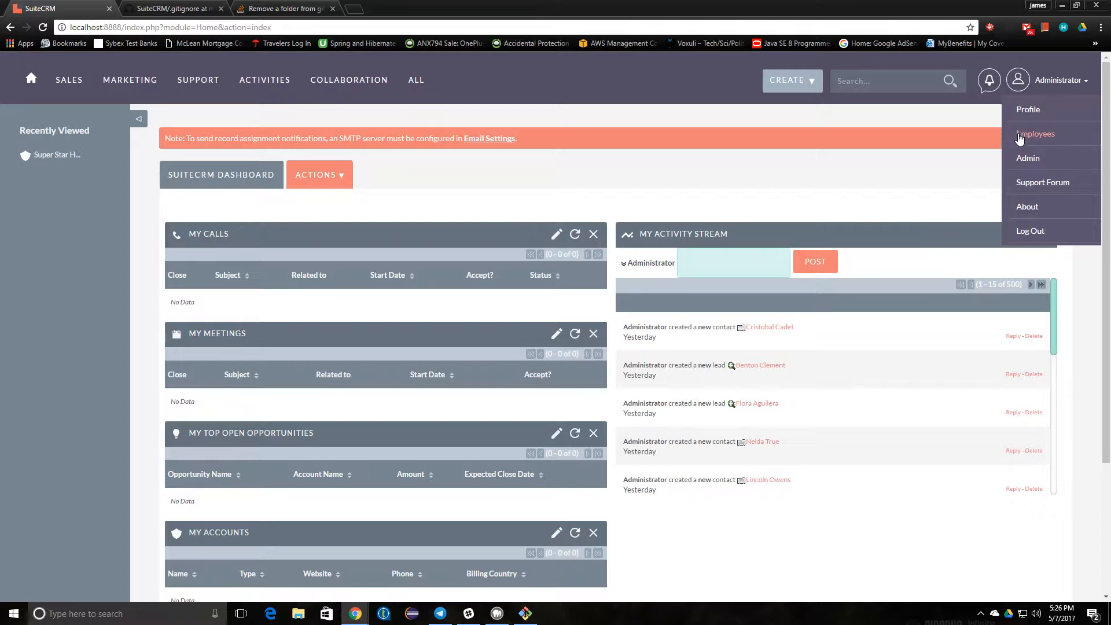
- Open the Admin page and scroll down to the Developer Tools section, highlighting its heading
click(1035, 157)
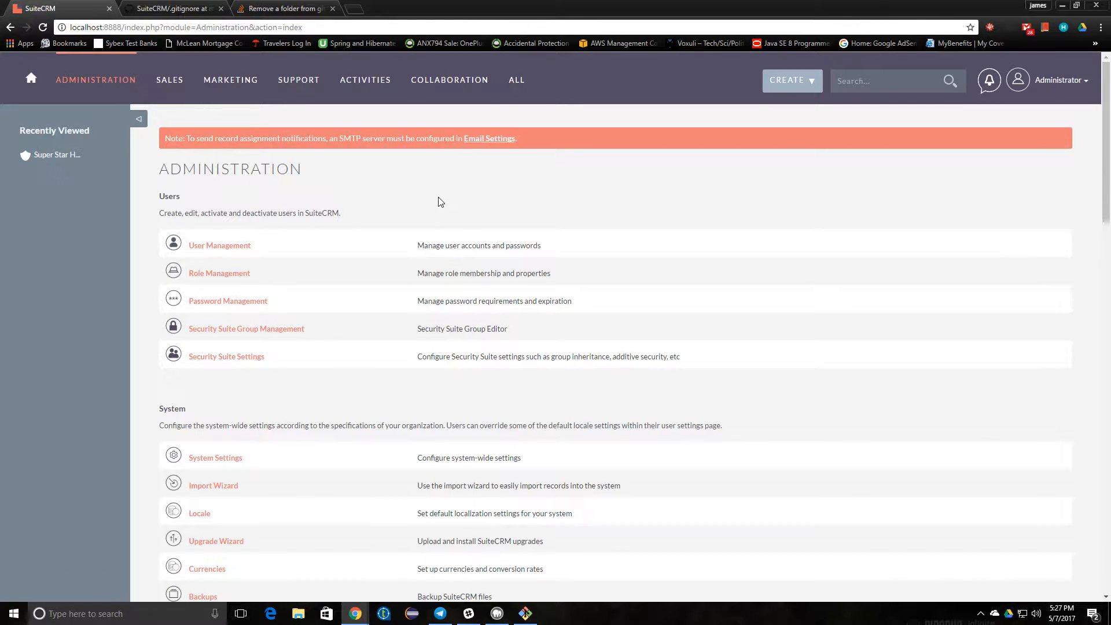
scroll(442, 201, down, 5)
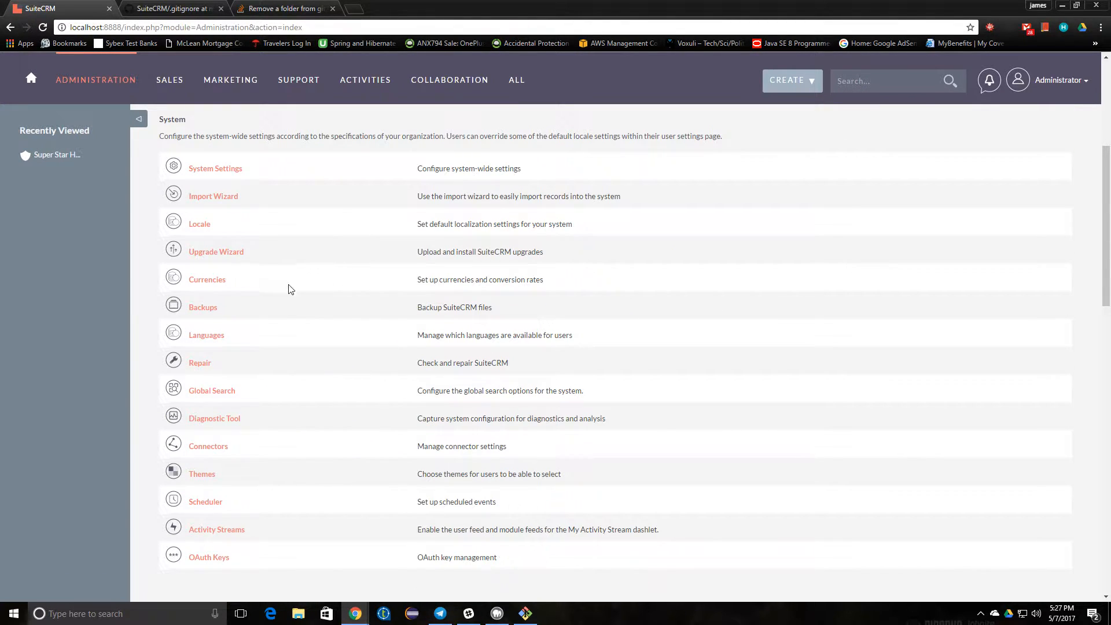
scroll(272, 353, down, 6)
scroll(245, 370, down, 5)
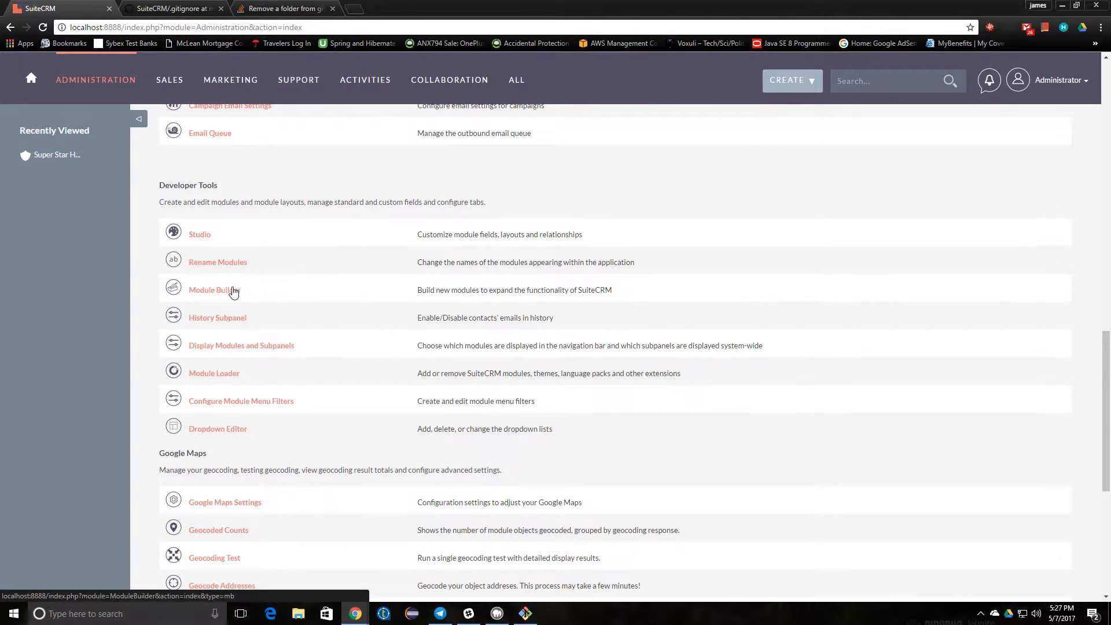
mouse_move(230, 81)
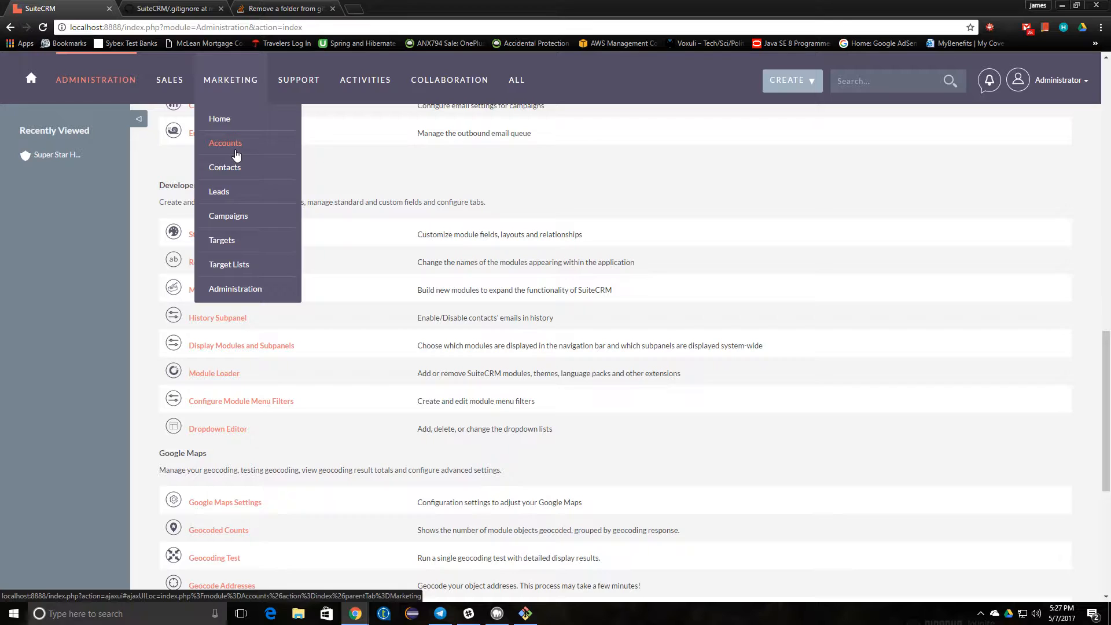
mouse_move(516, 81)
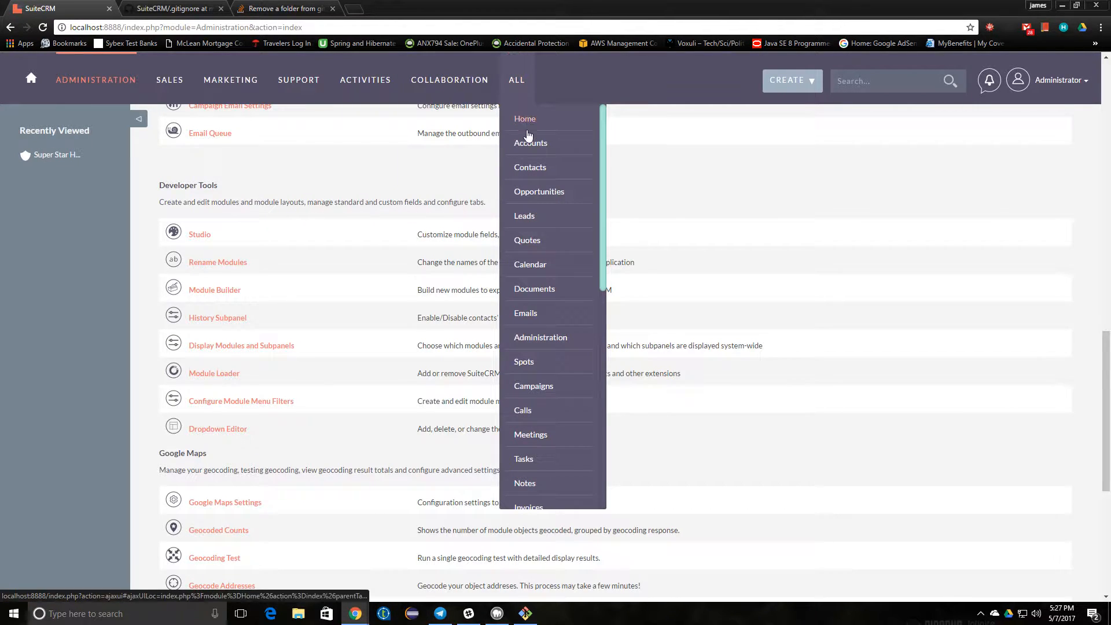
scroll(534, 196, down, 1)
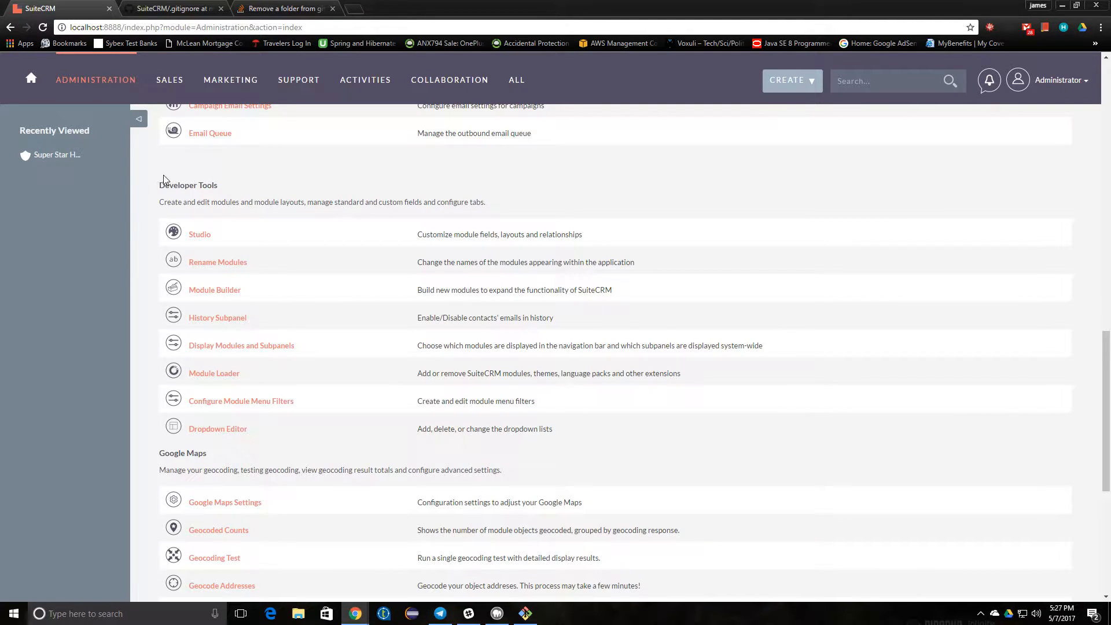
drag(159, 185, 224, 186)
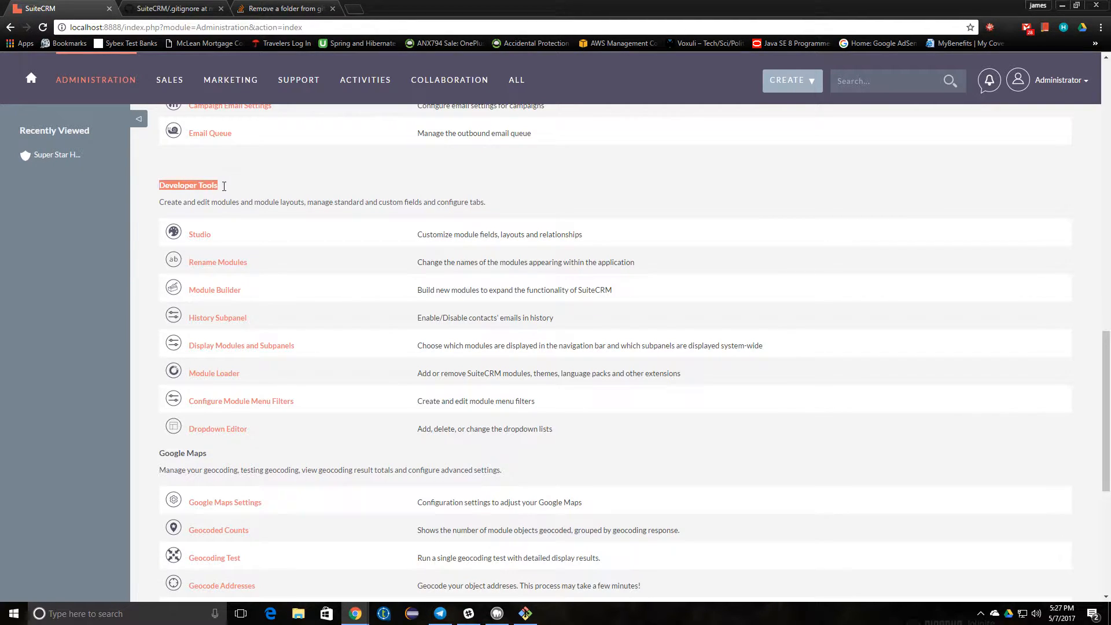
- Open Module Builder and start a New Package, ready to enter its Package Name
click(218, 292)
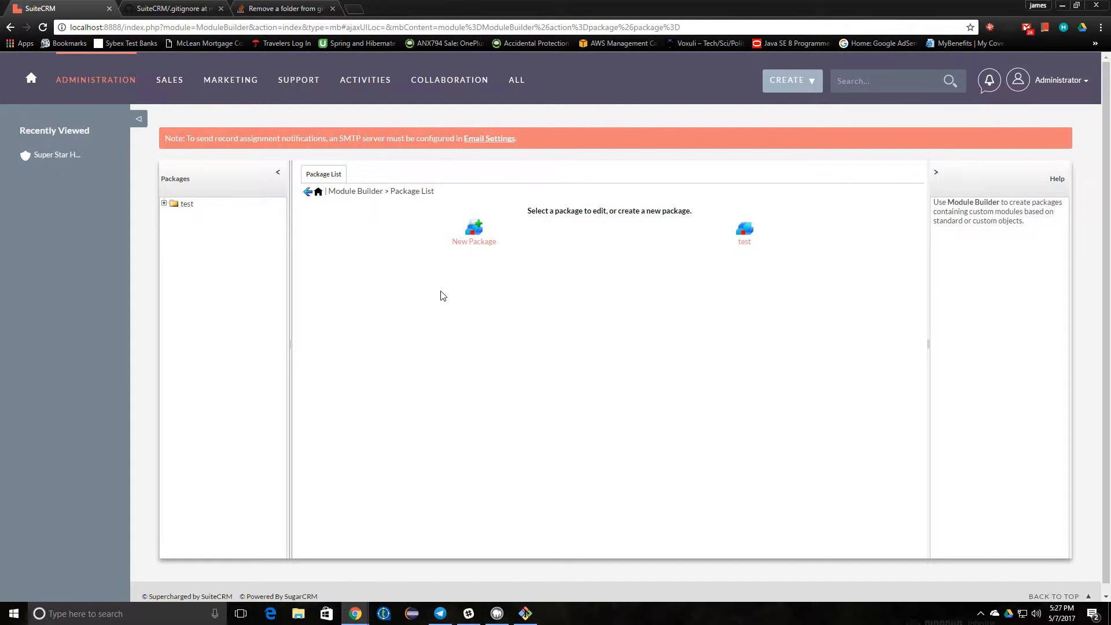
click(472, 247)
click(402, 266)
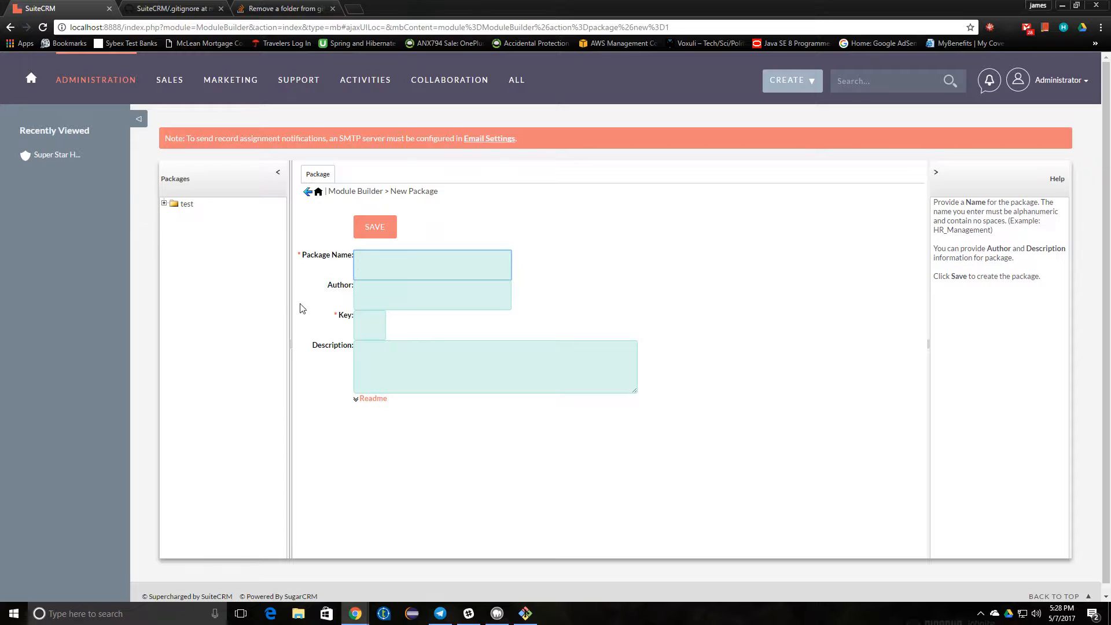
click(397, 263)
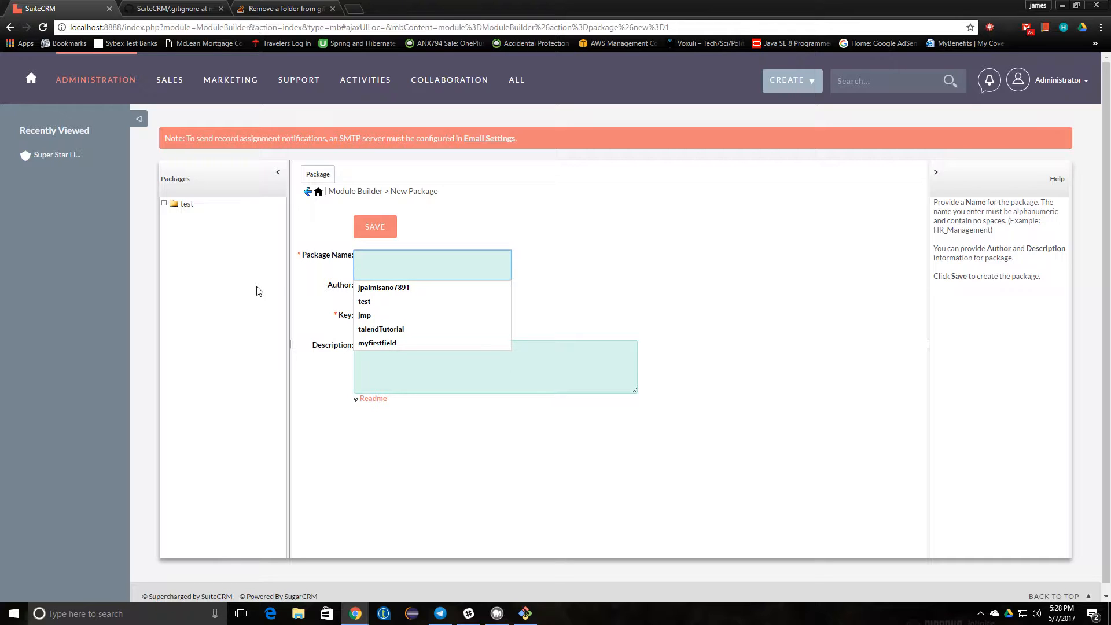
text(tutorial)
key(Tab)
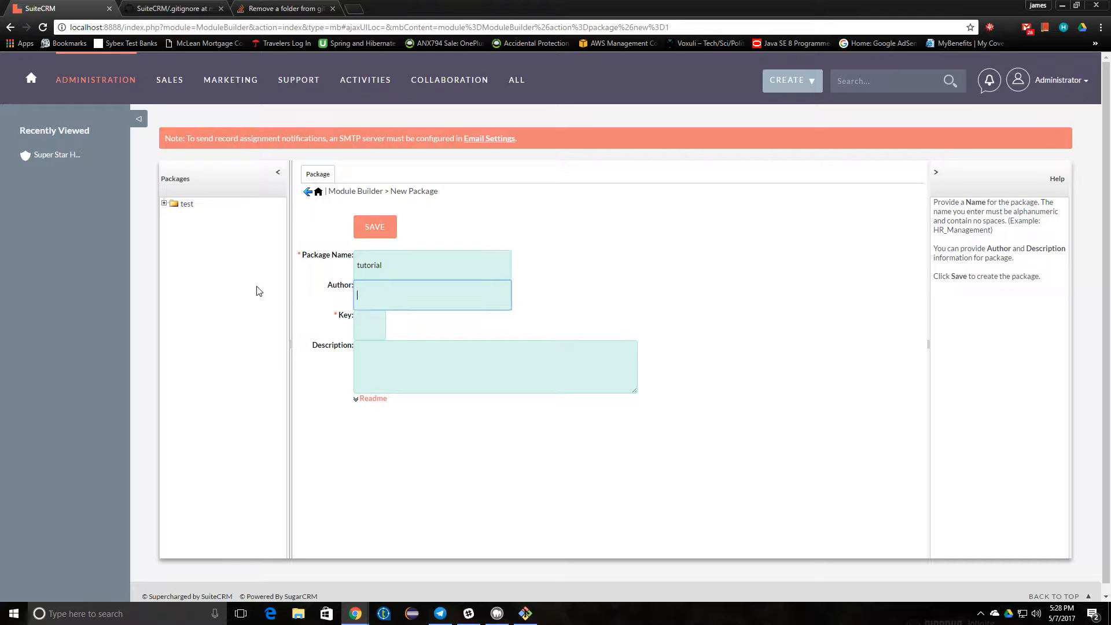
text(james palmisano)
key(Tab)
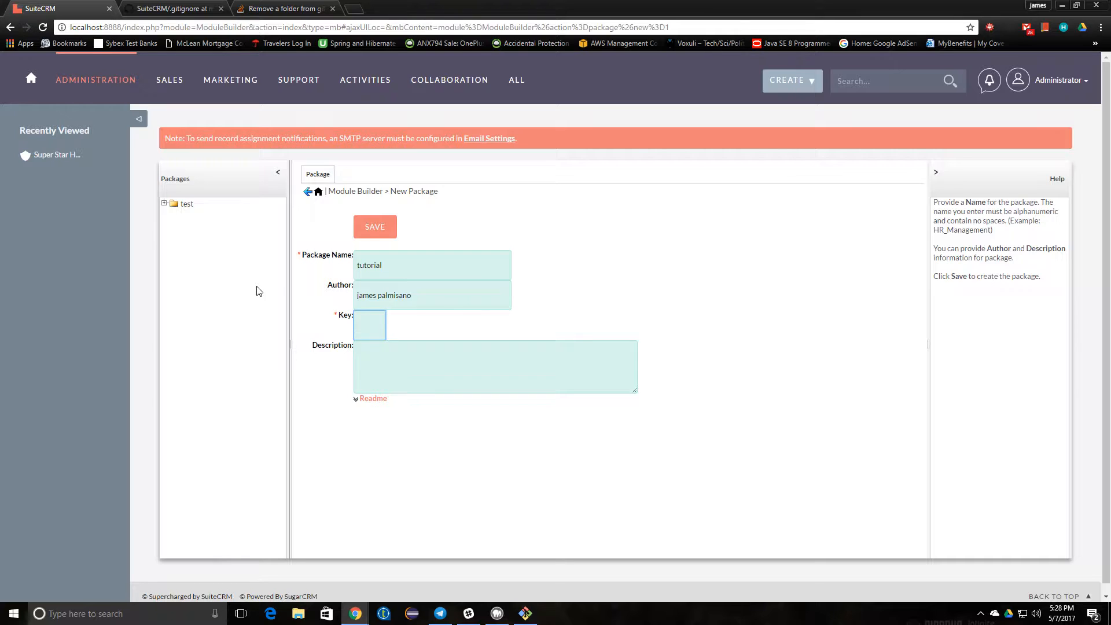
text(p123)
key(Tab)
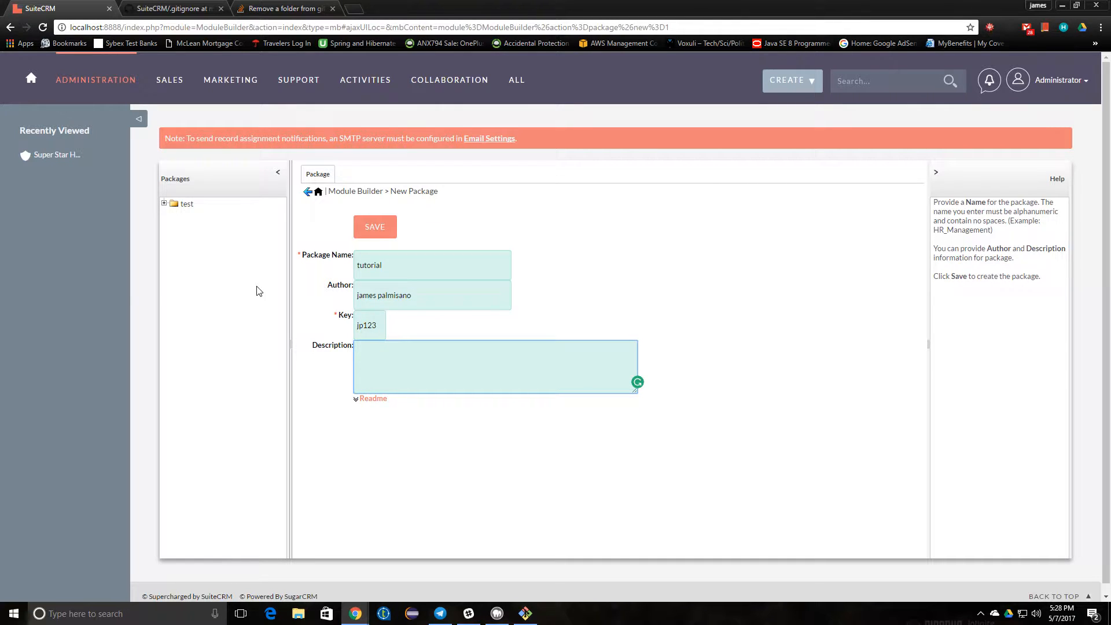
click(374, 229)
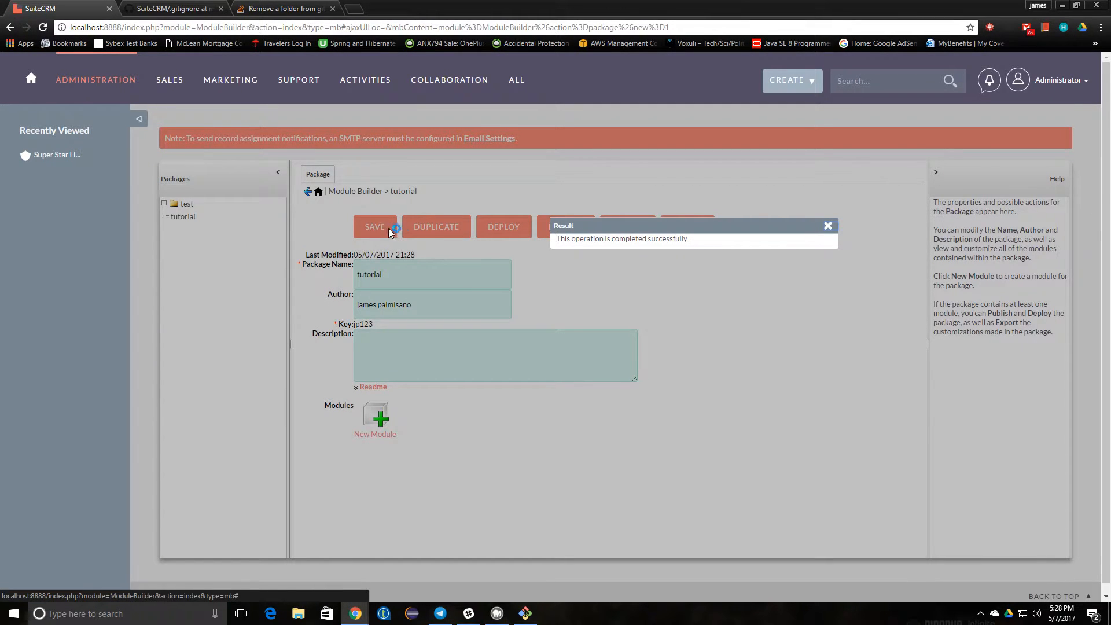
click(828, 225)
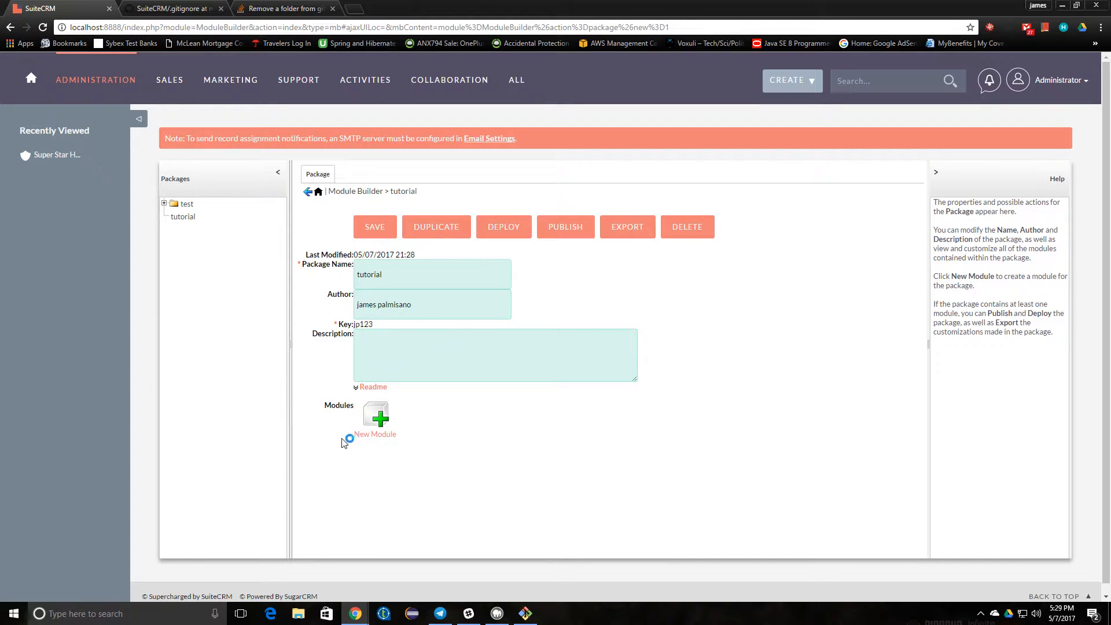
click(525, 613)
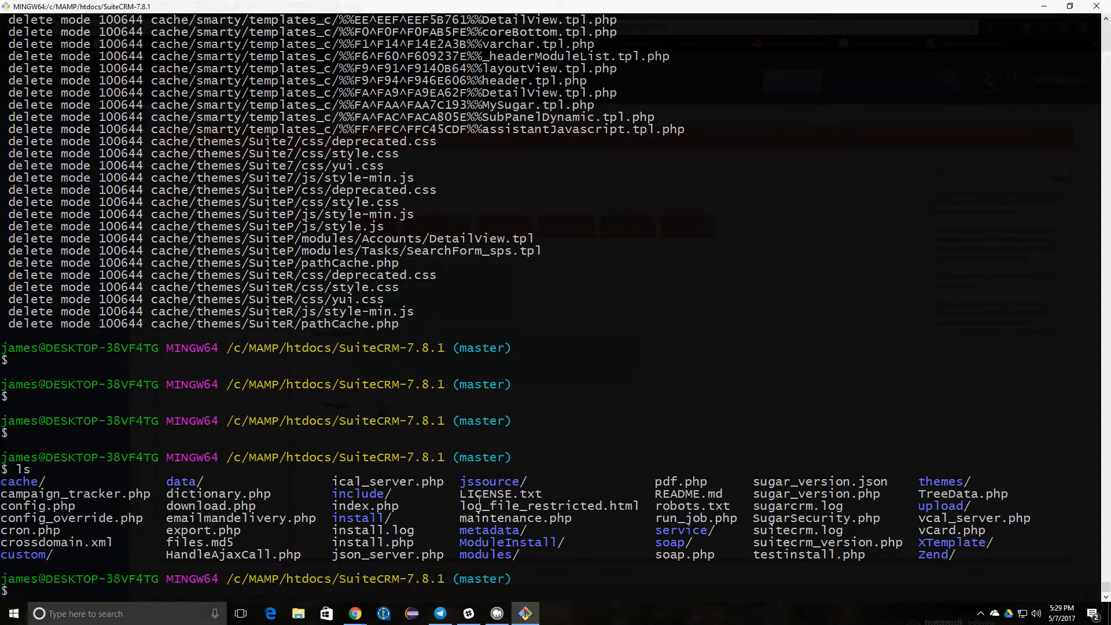
- Run git status and list the SuiteCRM folder's contents
text(git status)
key(Return)
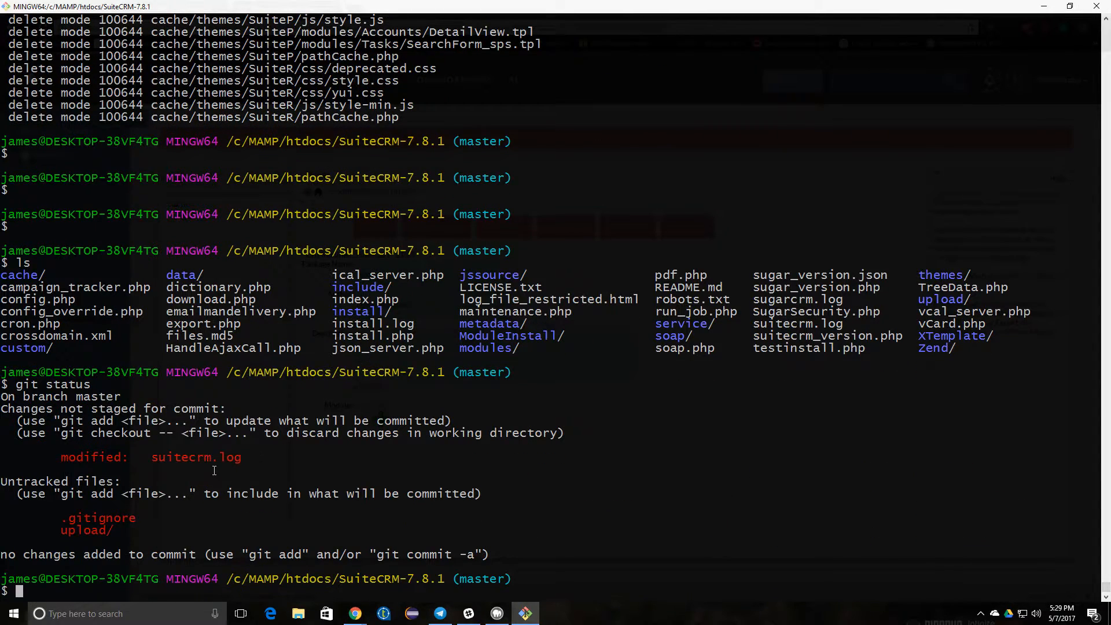
text(ls)
key(Return)
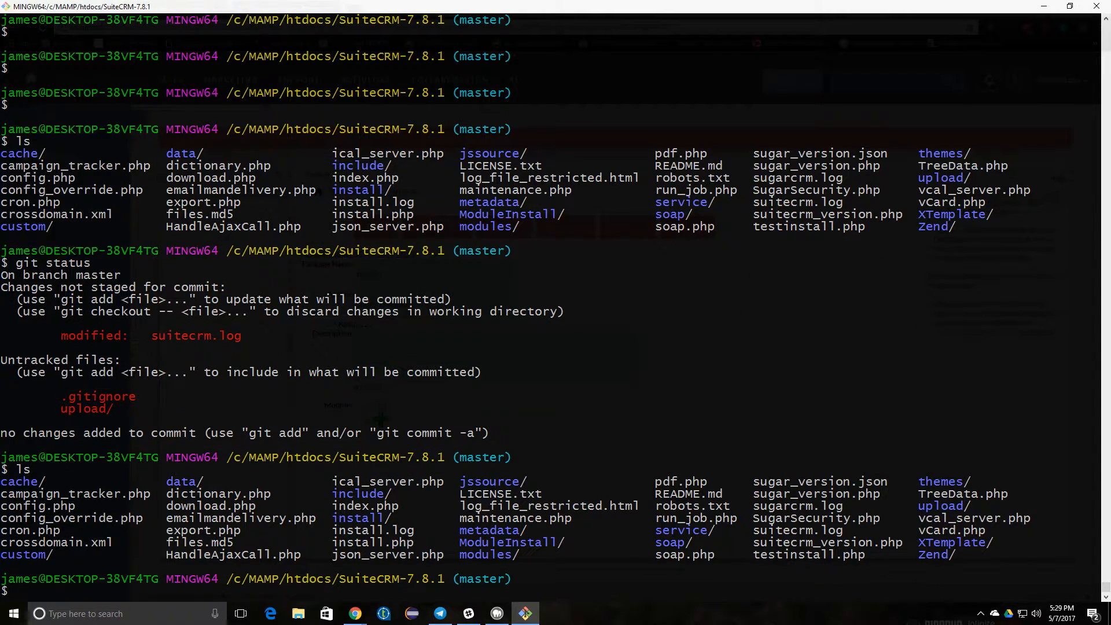
- Change into modules/ and list its existing module folders
text(cd modules/)
key(Return)
text(ls)
key(Return)
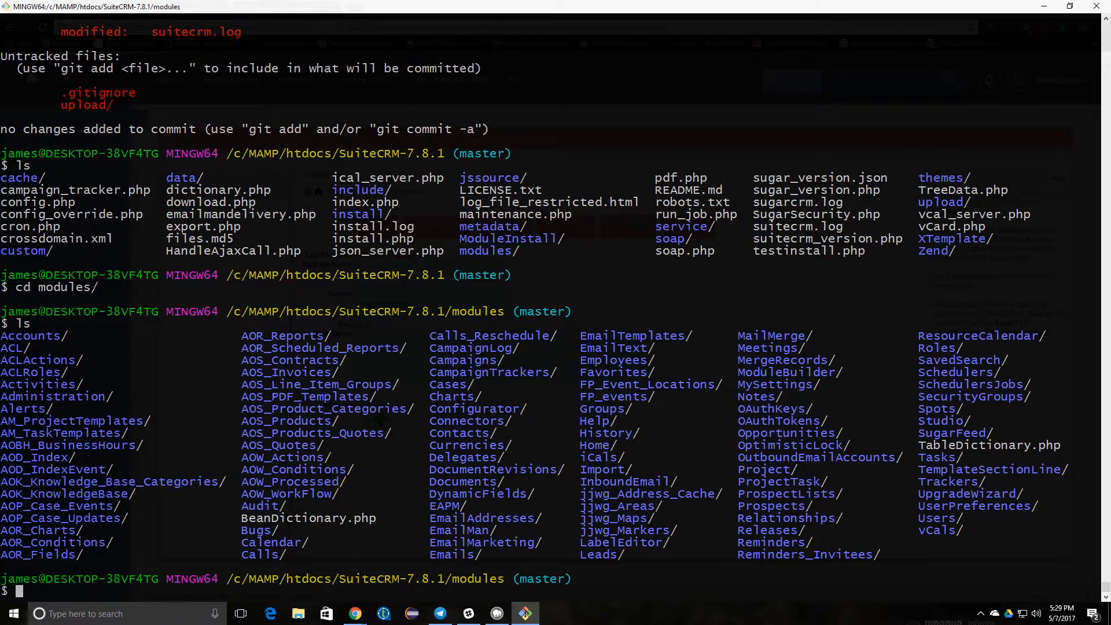
drag(914, 433, 990, 481)
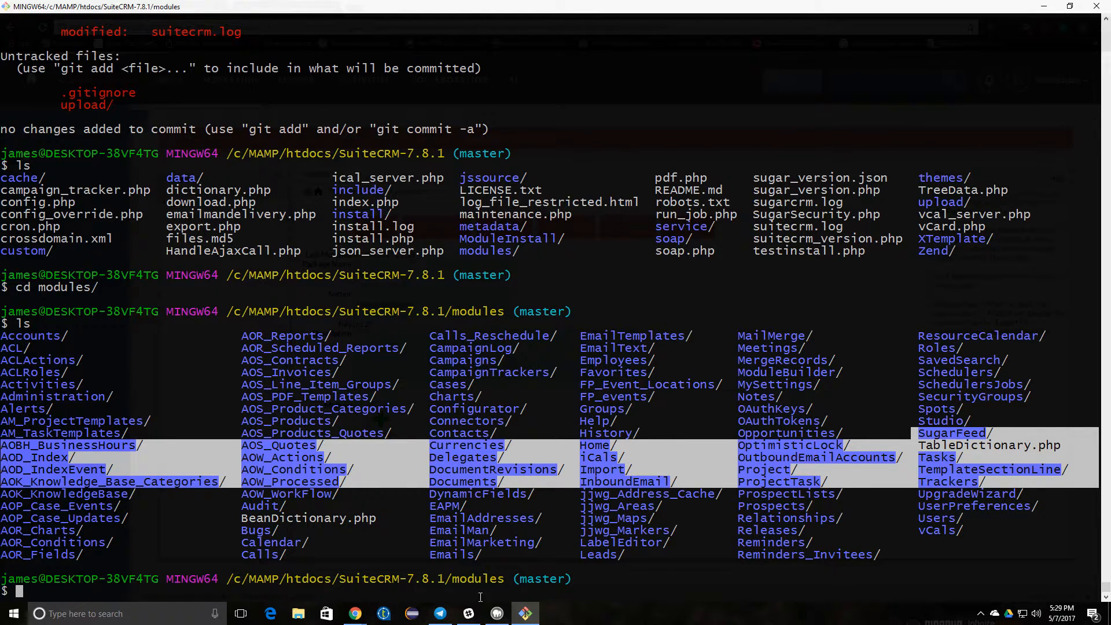
mouse_move(355, 613)
click(367, 531)
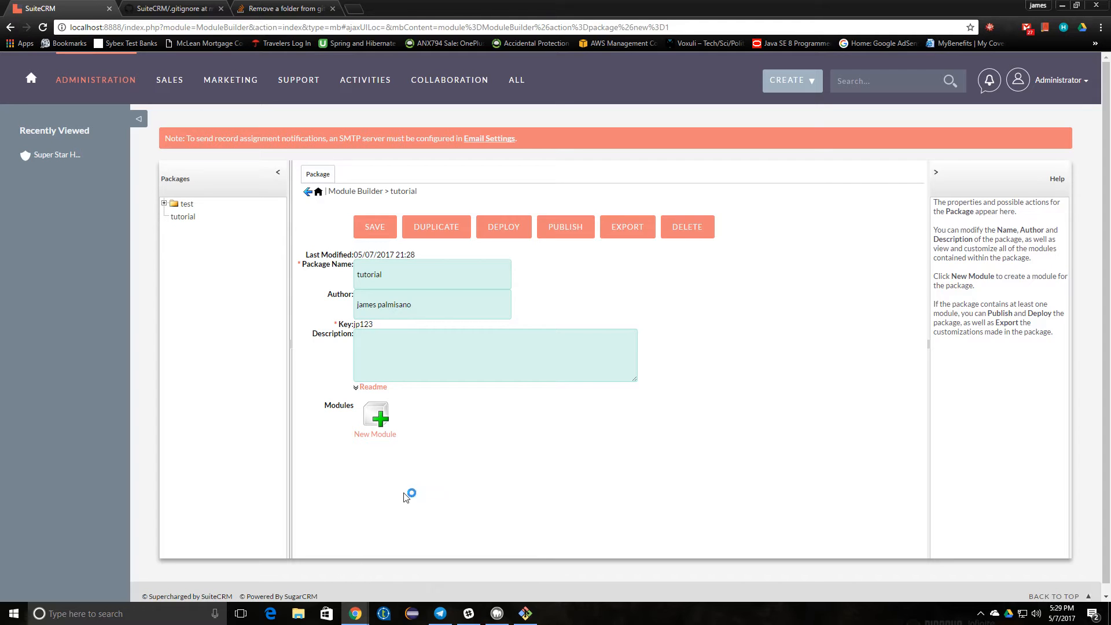
- Add a new module to the tutorial package with name and label both 'tutorial'
click(366, 439)
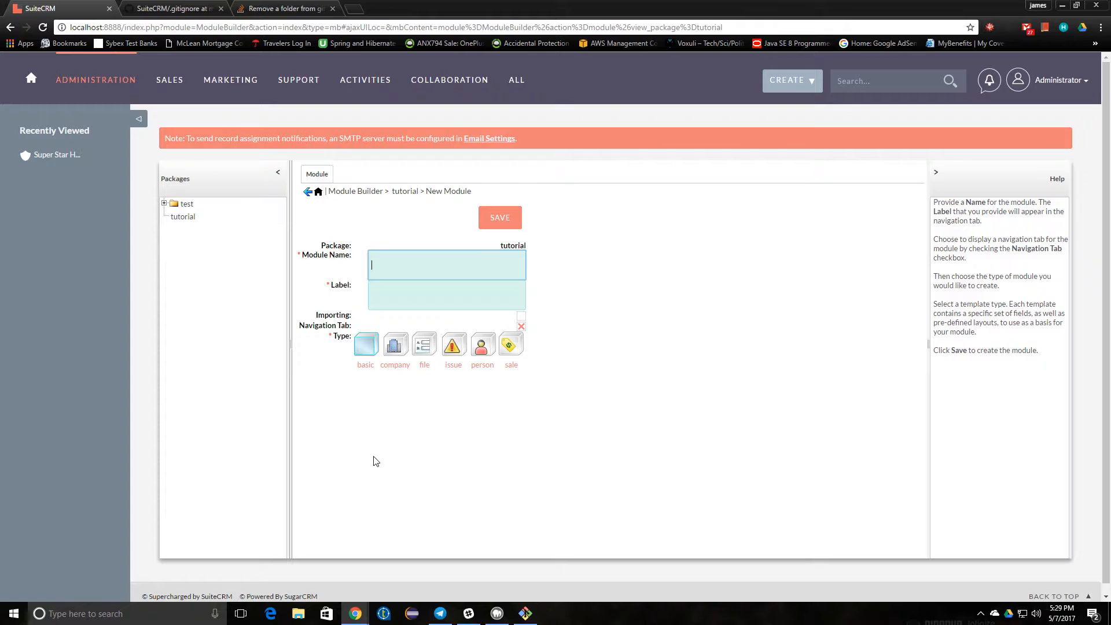
text(tutorial)
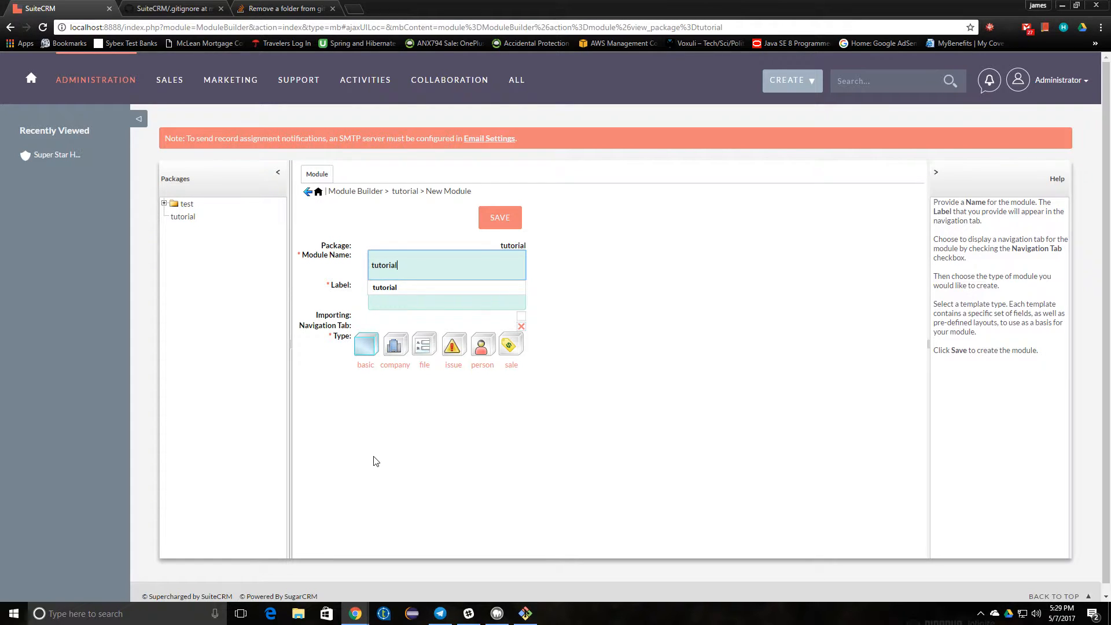
key(Tab)
text(tutorial)
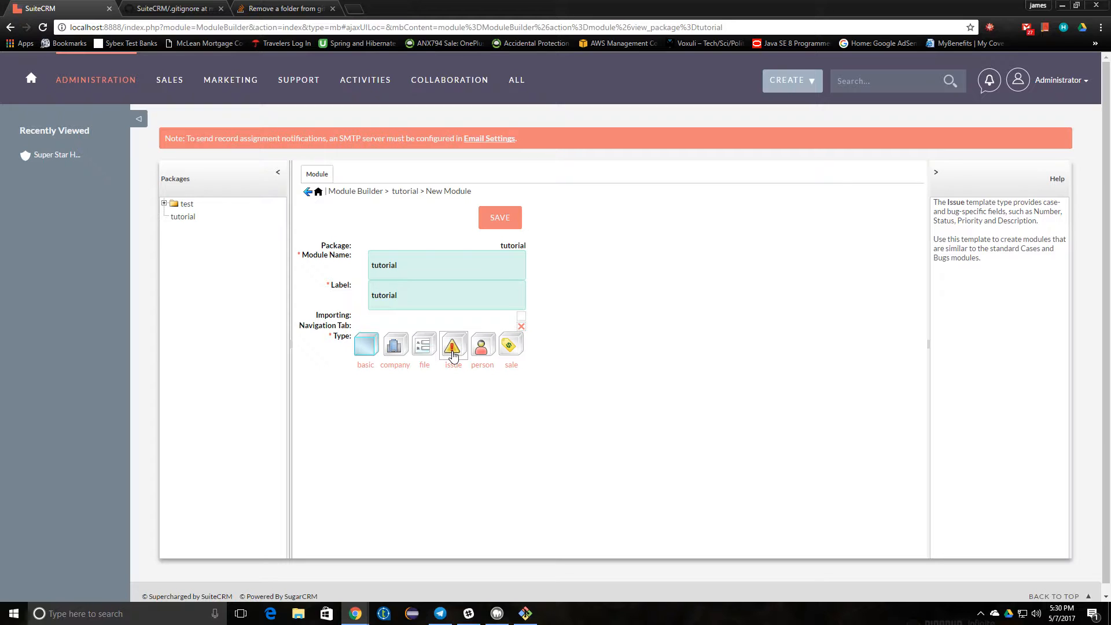
- Save the tutorial module using the basic type and view its fields
click(376, 351)
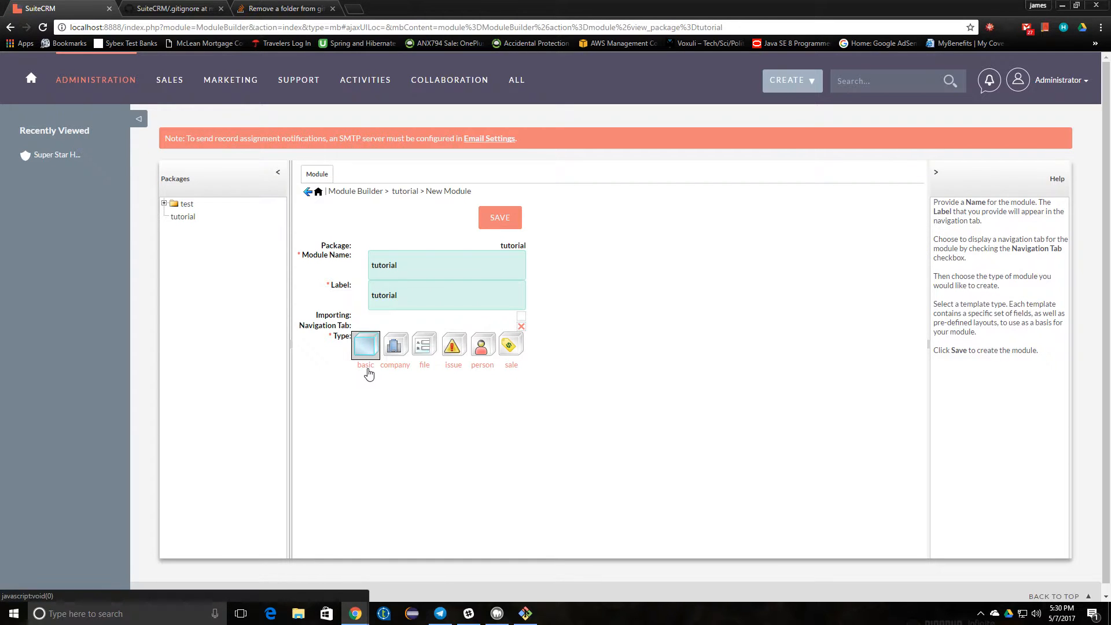
click(499, 218)
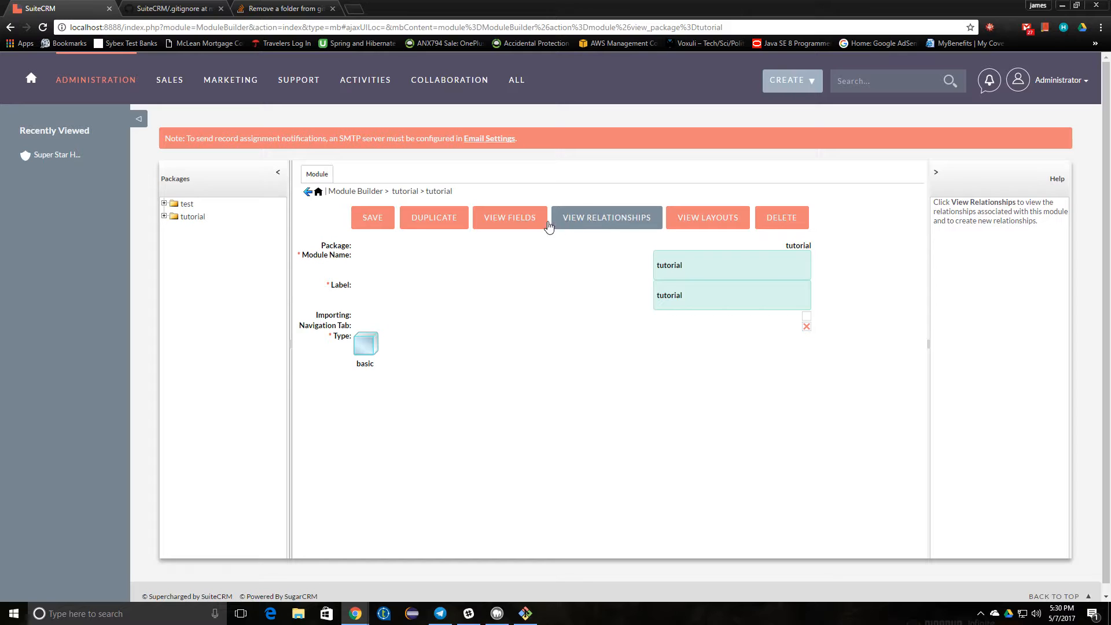
click(501, 224)
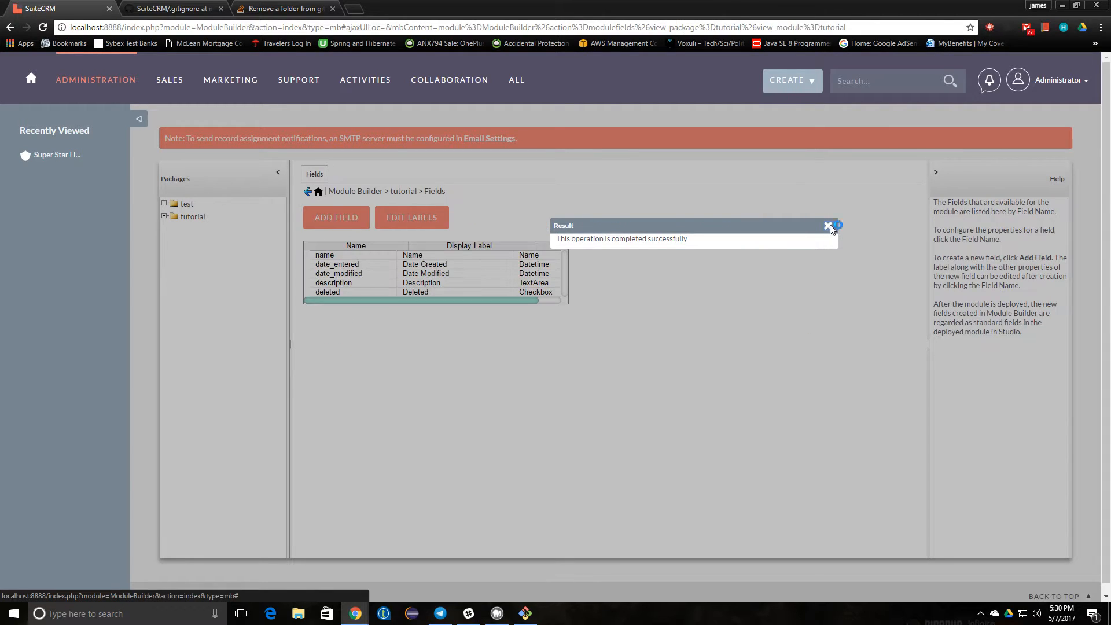
click(828, 226)
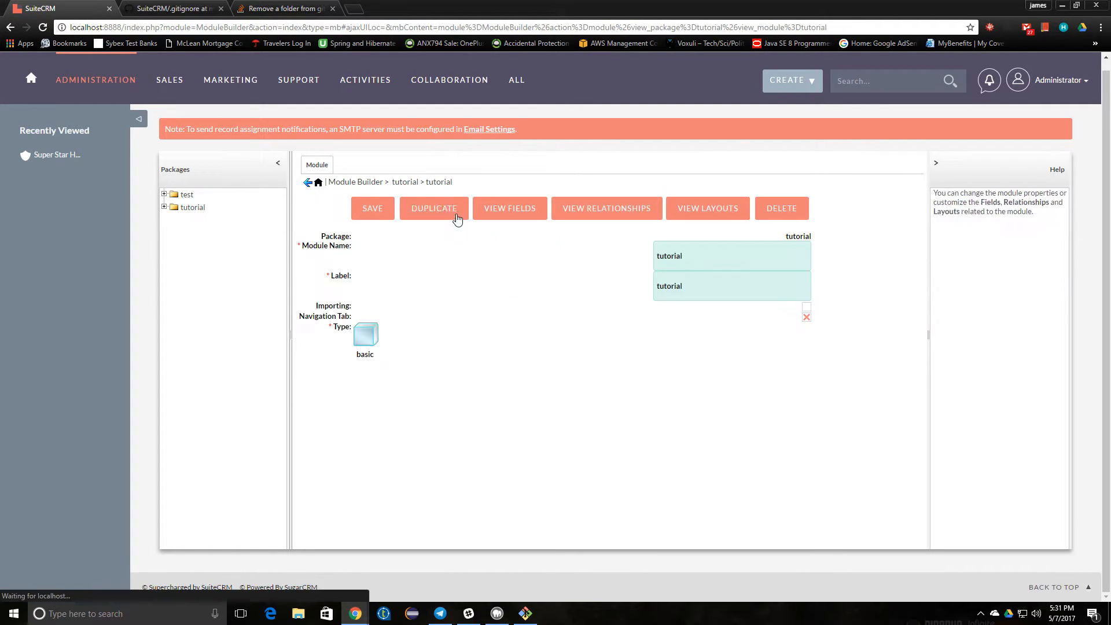
- View the tutorial module's layouts and browse the ALL menu
click(708, 210)
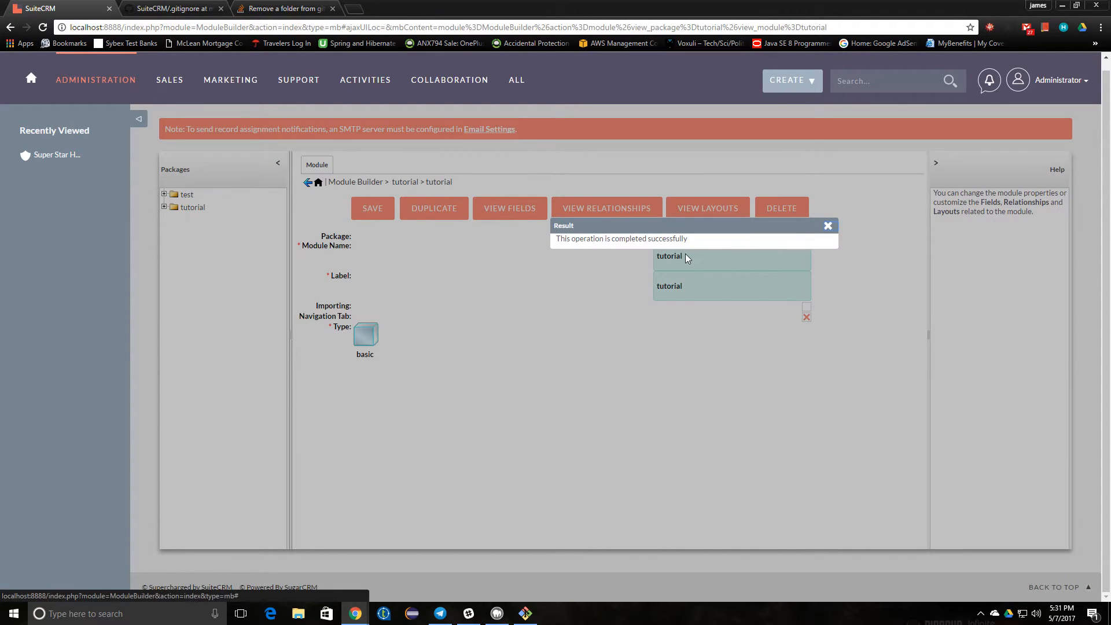
click(827, 226)
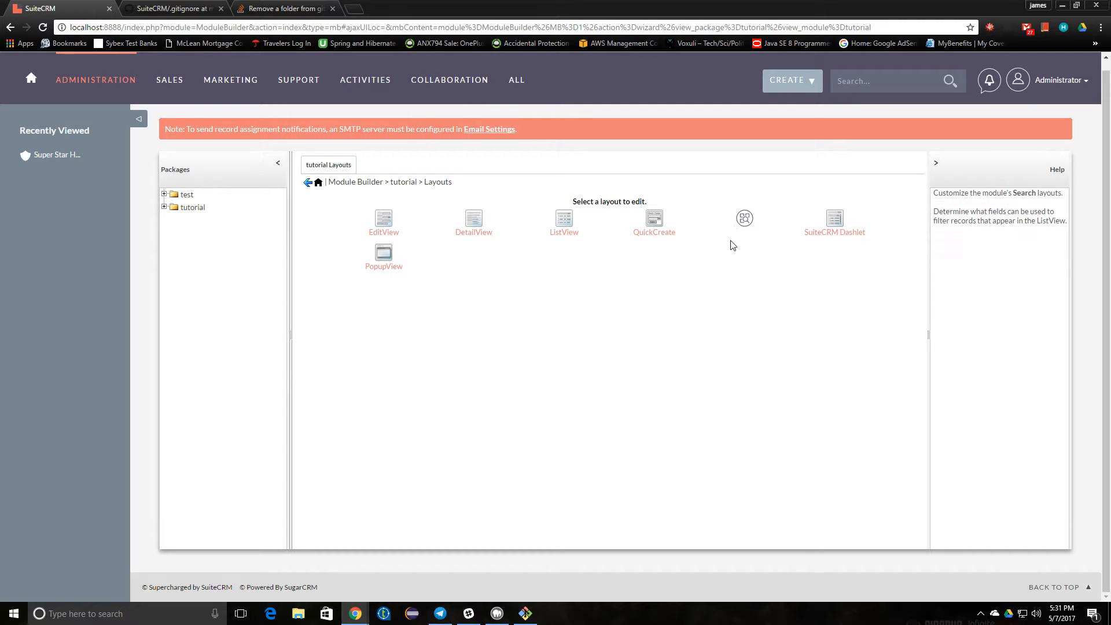
mouse_move(518, 87)
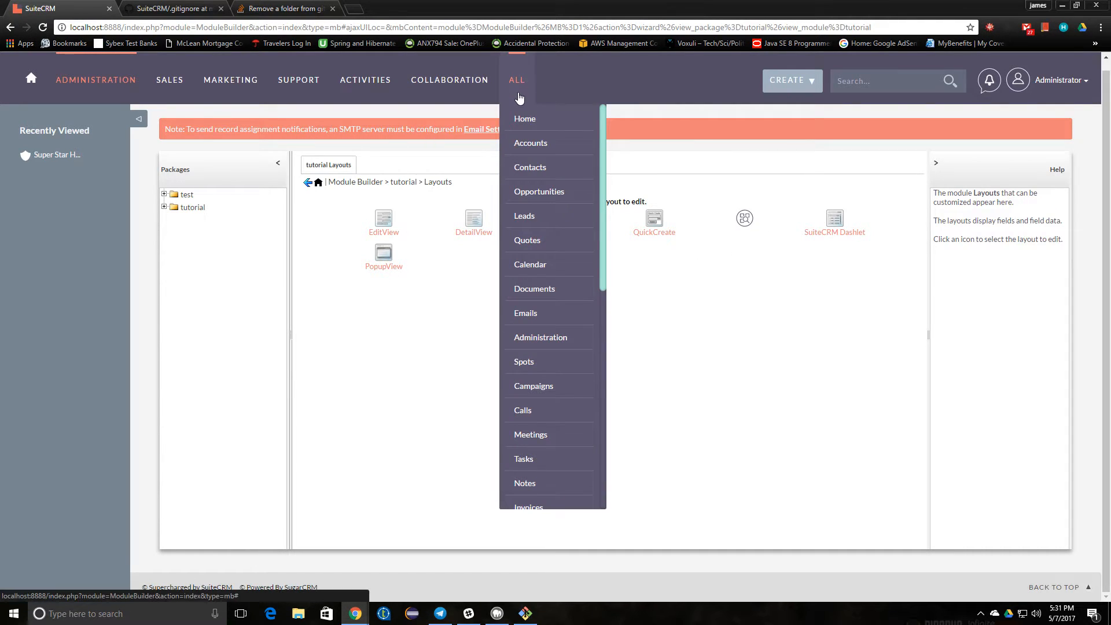
scroll(520, 318, down, 6)
scroll(519, 323, down, 3)
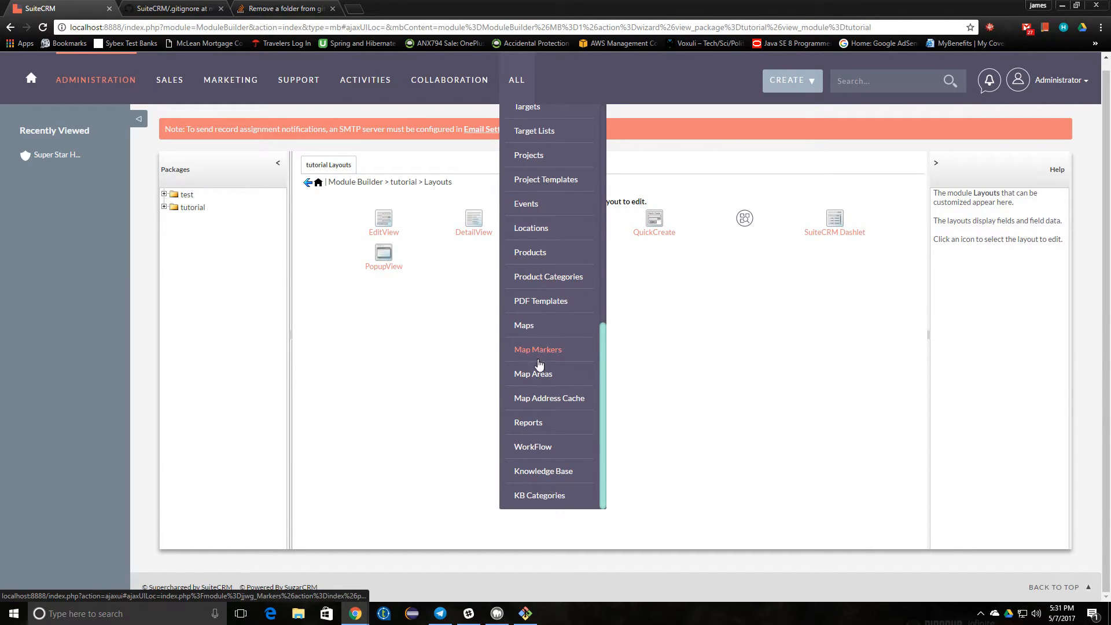
scroll(536, 399, up, 3)
scroll(537, 404, up, 5)
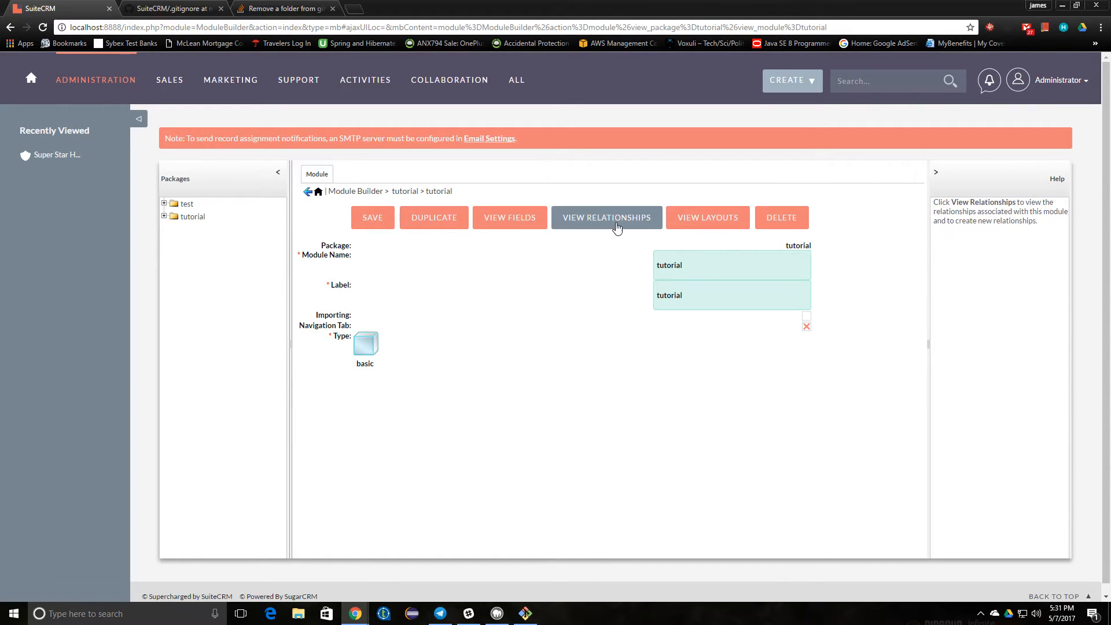
- Re-save the tutorial module and return to the tutorial package page
click(374, 223)
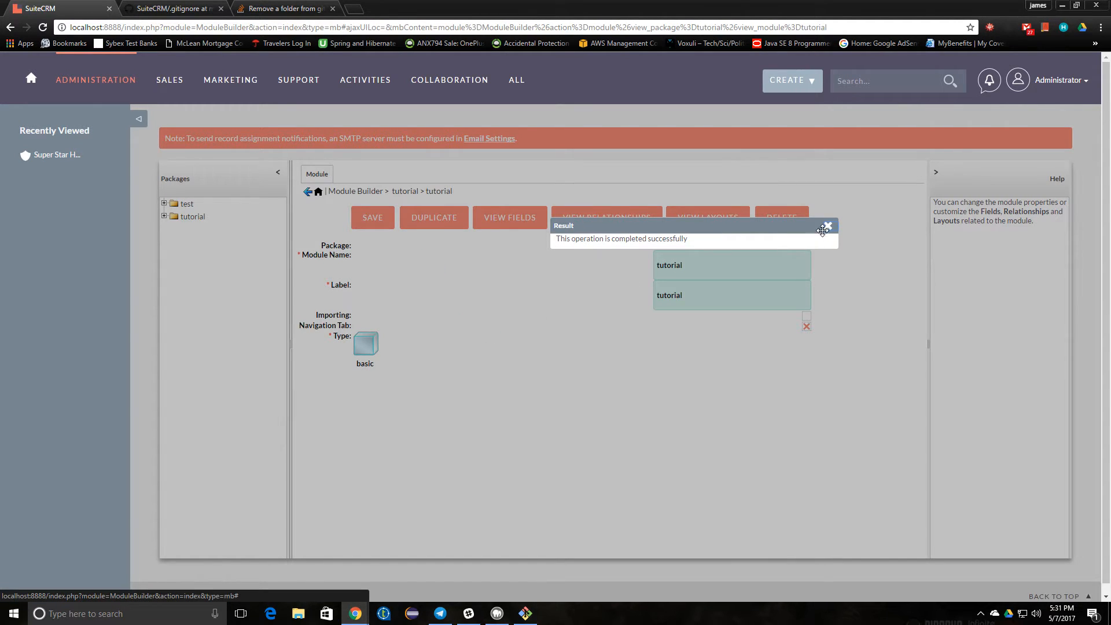
click(827, 226)
click(408, 194)
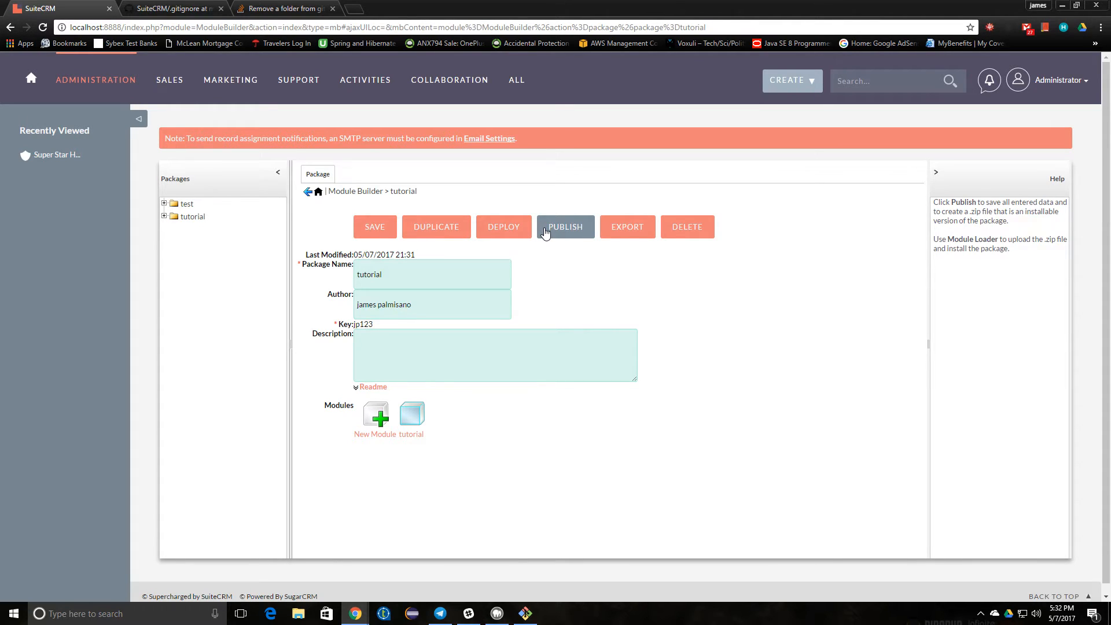
- Deploy the tutorial package and look for tutorial in the ALL menu
click(507, 234)
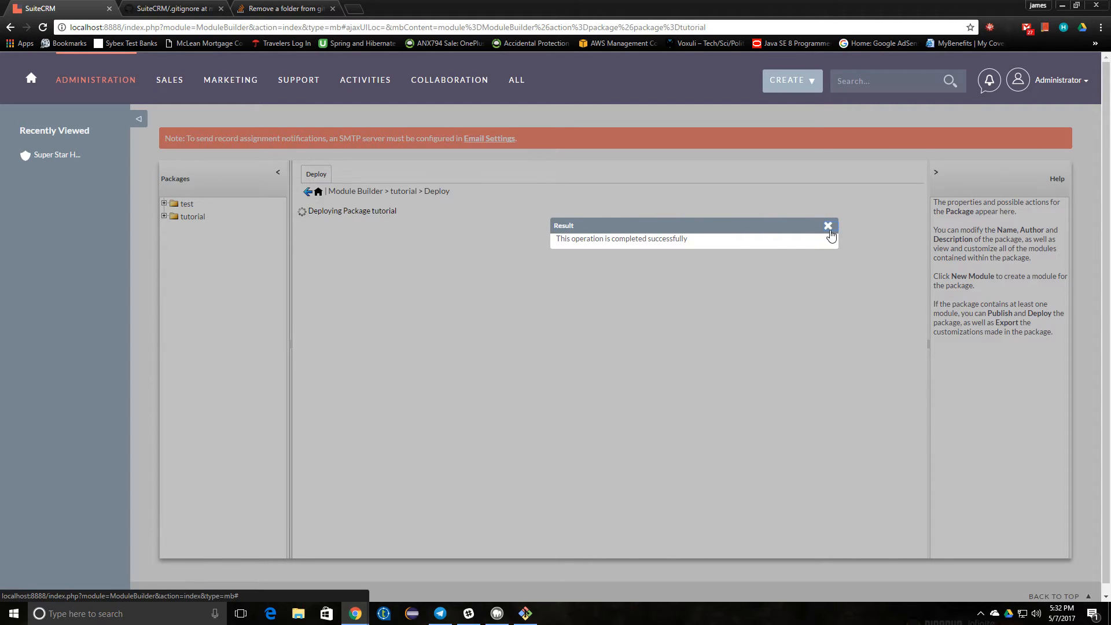
click(828, 226)
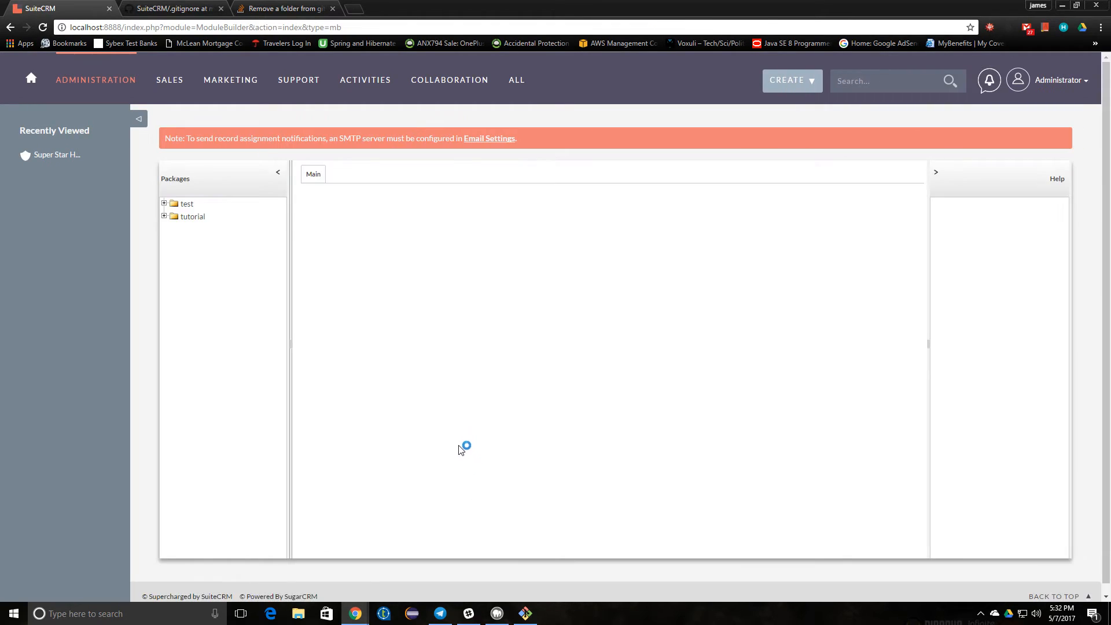
mouse_move(519, 82)
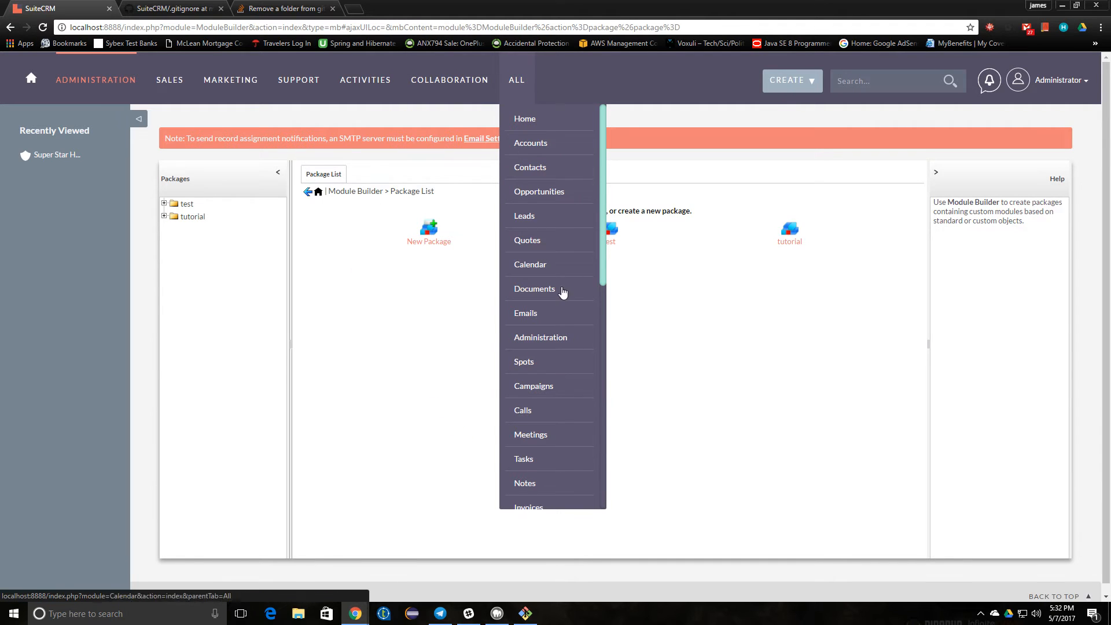
scroll(557, 281, down, 8)
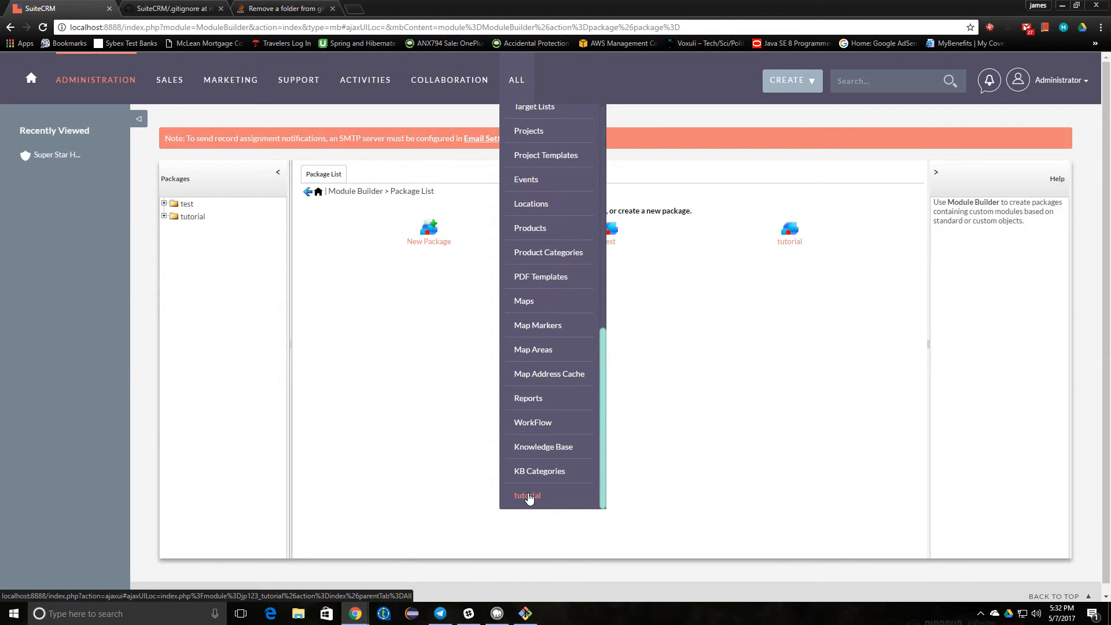
click(525, 612)
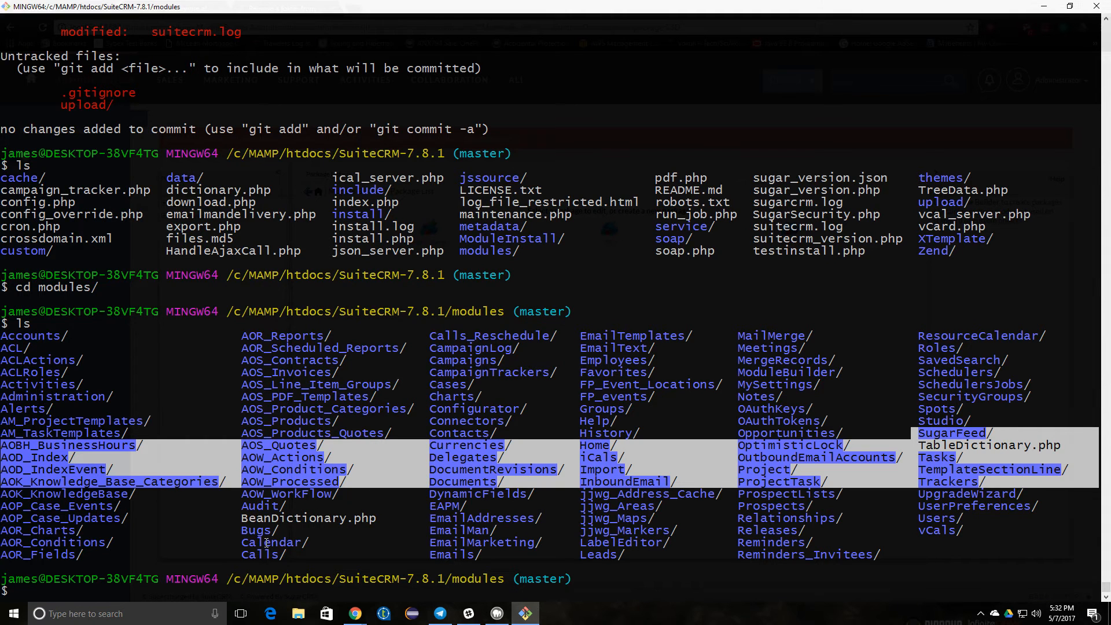
- Run git status in modules and highlight the untracked jp123_tutorial/ and custom folders
text(git status)
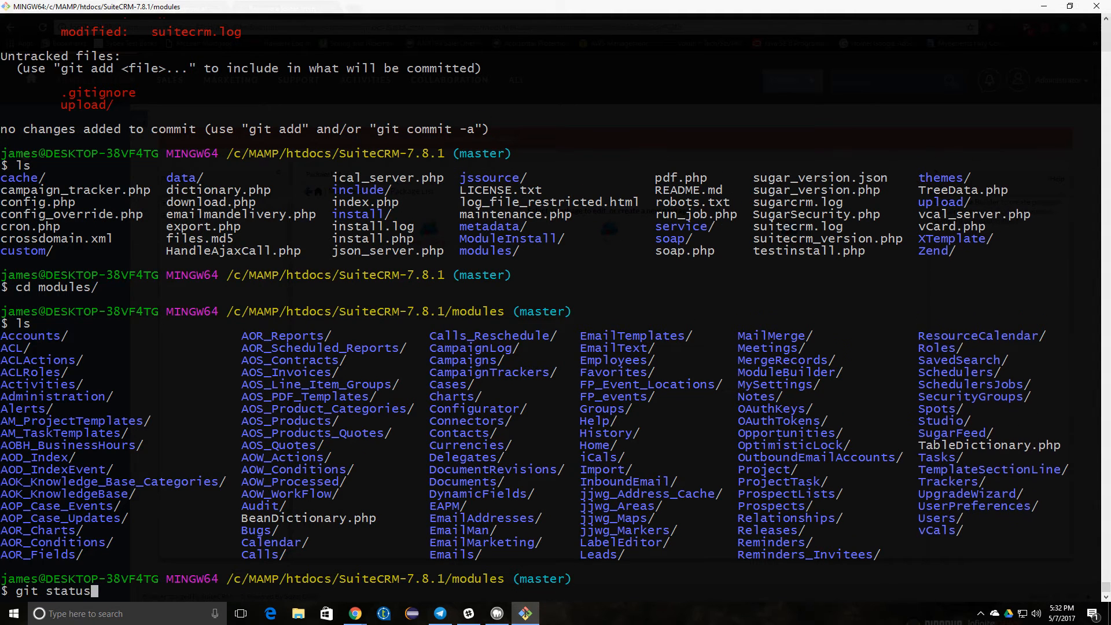
key(Return)
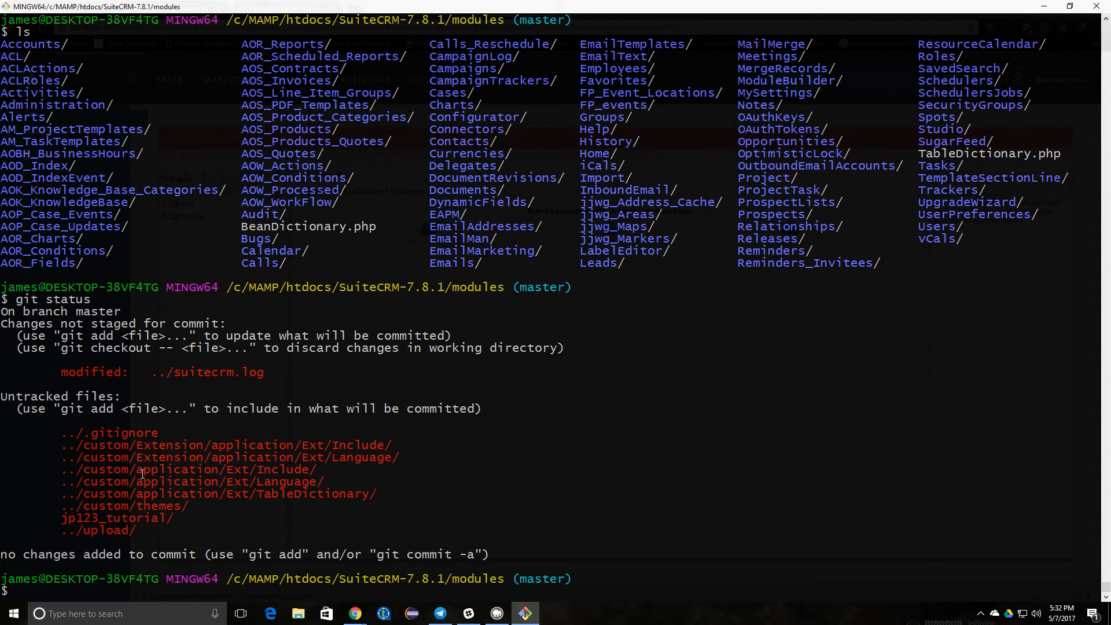
drag(101, 444, 213, 510)
triple_click(212, 511)
click(213, 510)
drag(55, 519, 178, 518)
click(89, 518)
drag(56, 518, 163, 518)
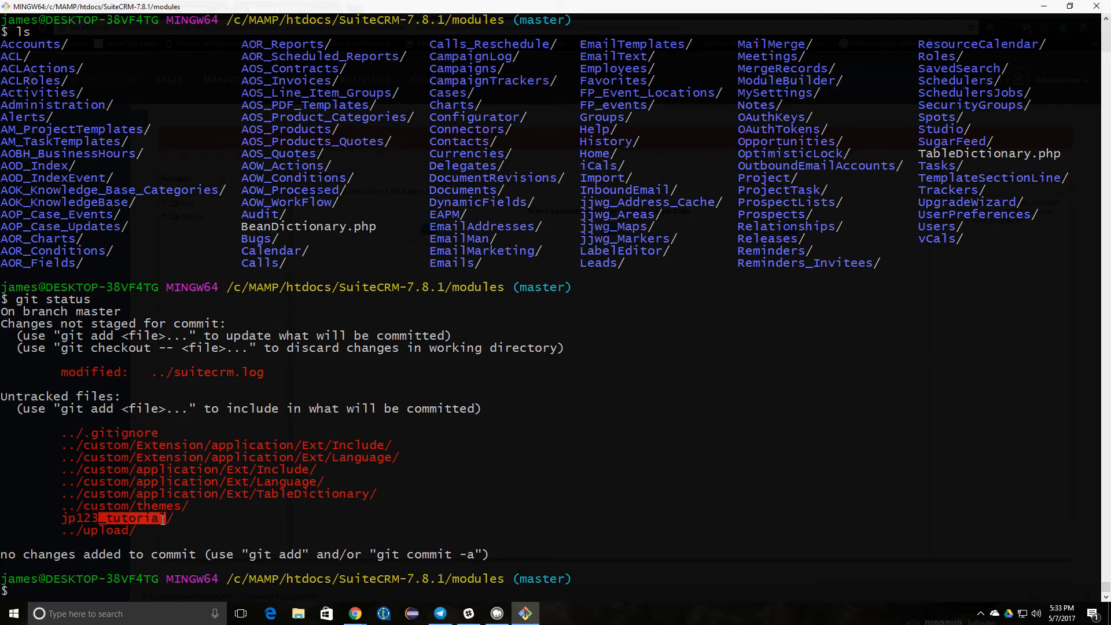
click(104, 518)
drag(57, 519, 189, 518)
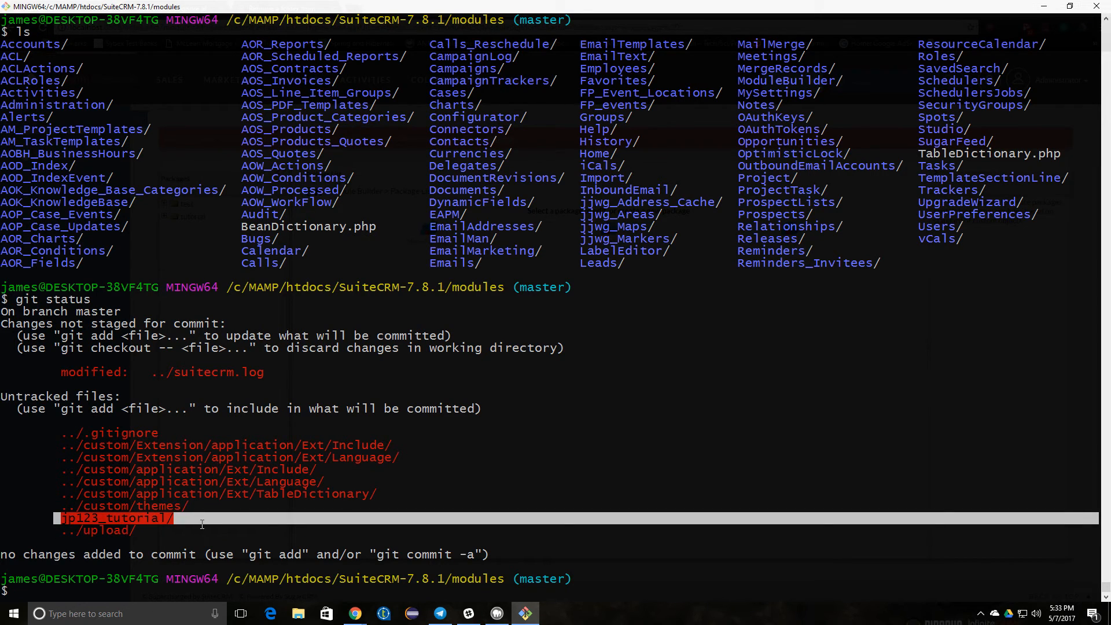
drag(428, 581, 510, 579)
- Rerun git status from the SuiteCRM-7.8.1 root, highlighting modules/jp123_tutorial/ and custom/ as untracked
text(cd ..)
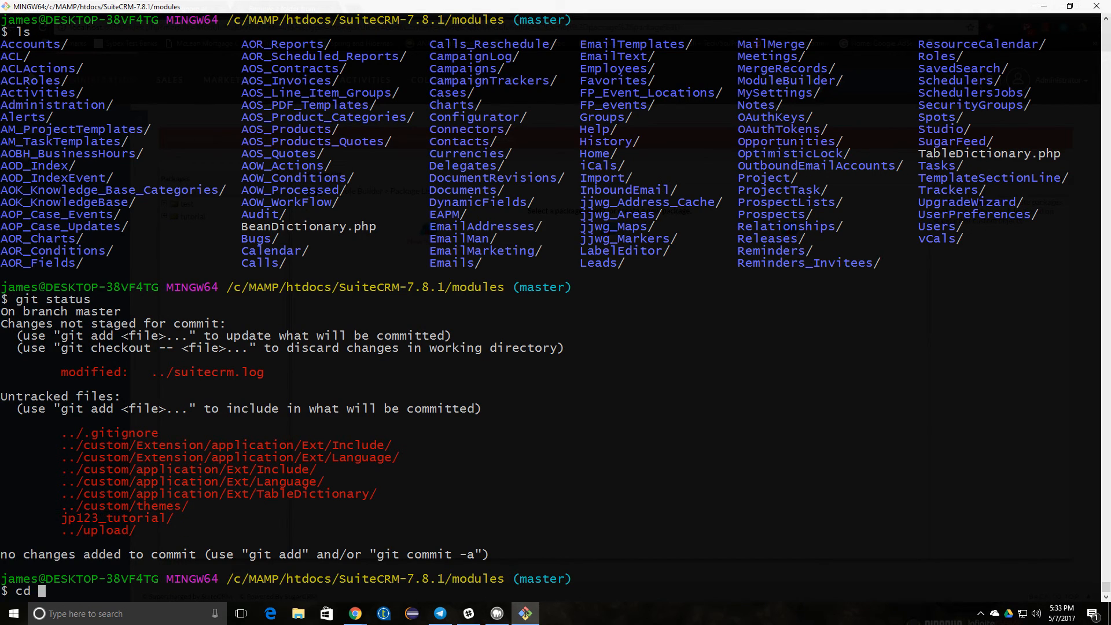
key(Return)
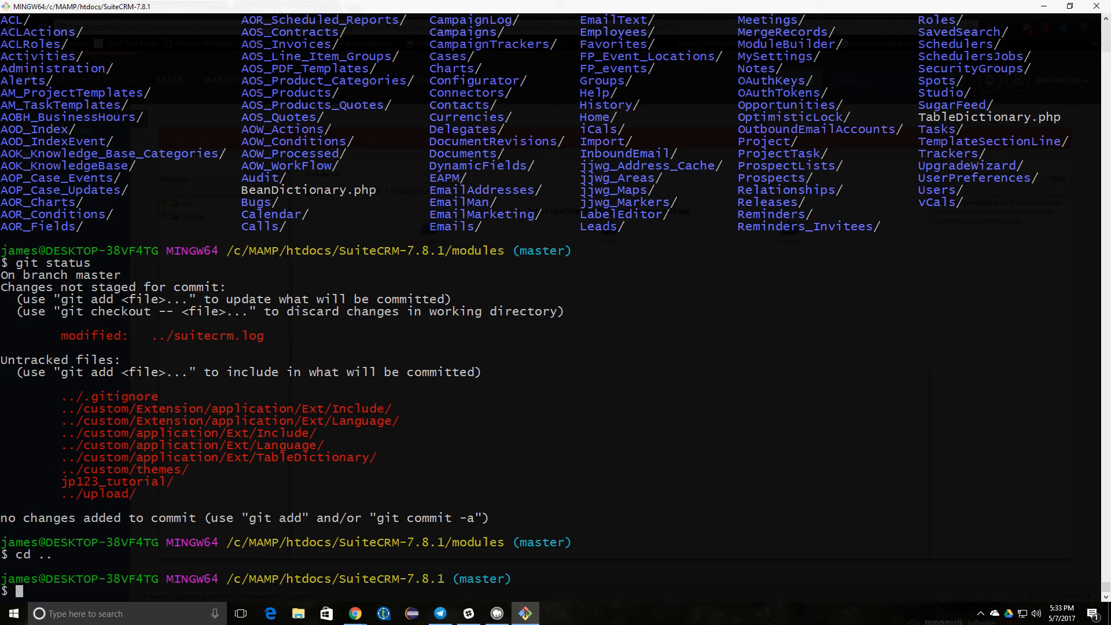
key(Up)
key(Up)
key(Return)
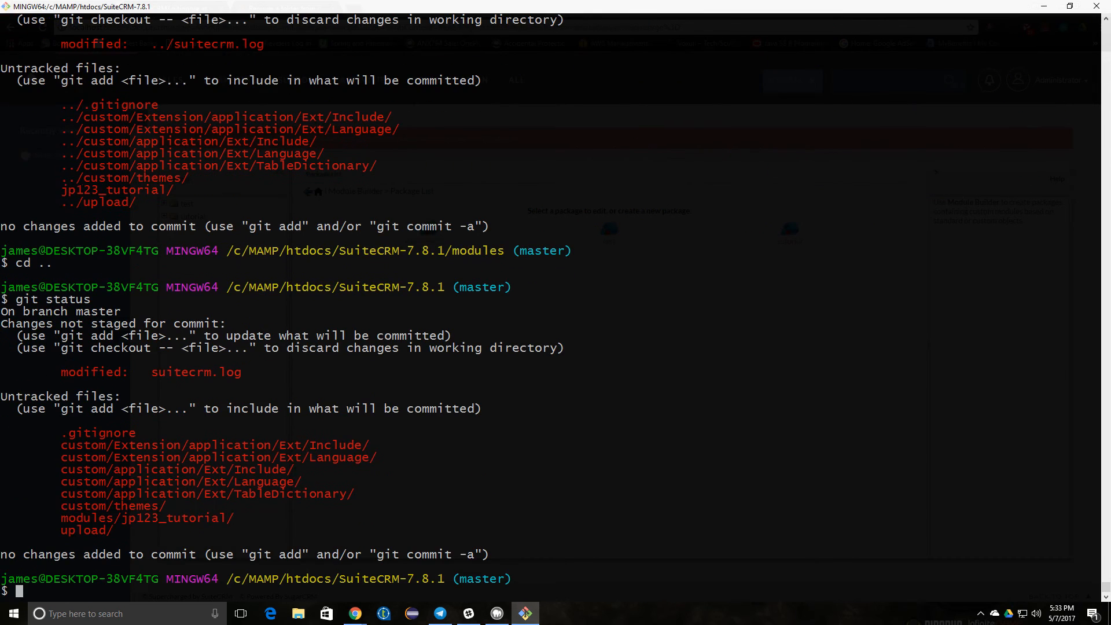
drag(239, 529, 174, 520)
click(91, 520)
drag(57, 519, 230, 522)
drag(62, 510, 173, 507)
click(64, 440)
drag(64, 440, 170, 503)
drag(115, 532, 63, 536)
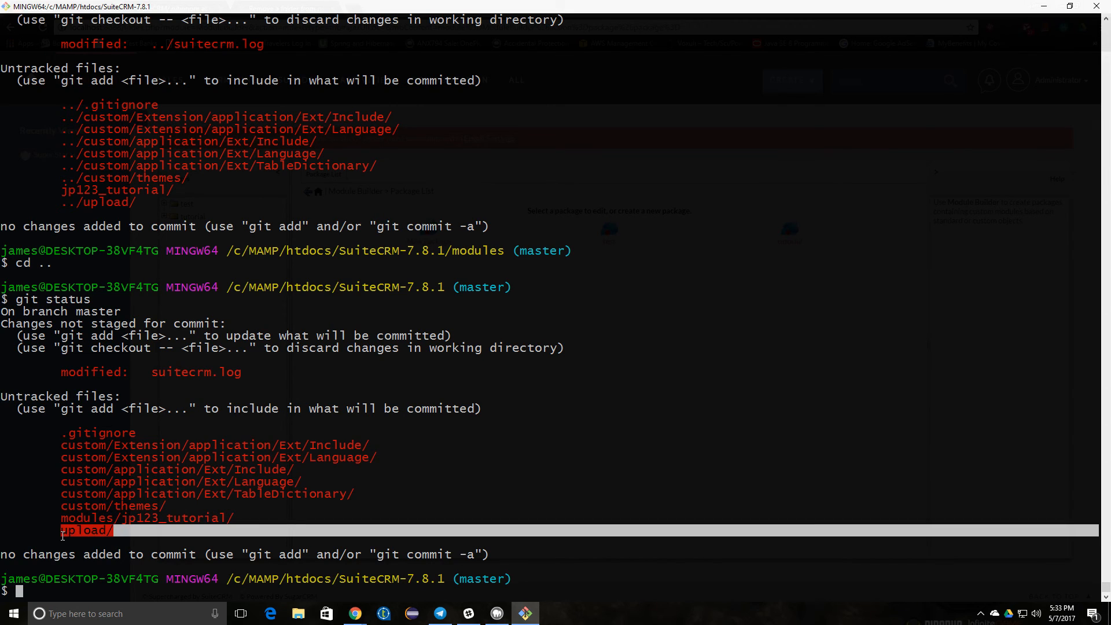
click(135, 535)
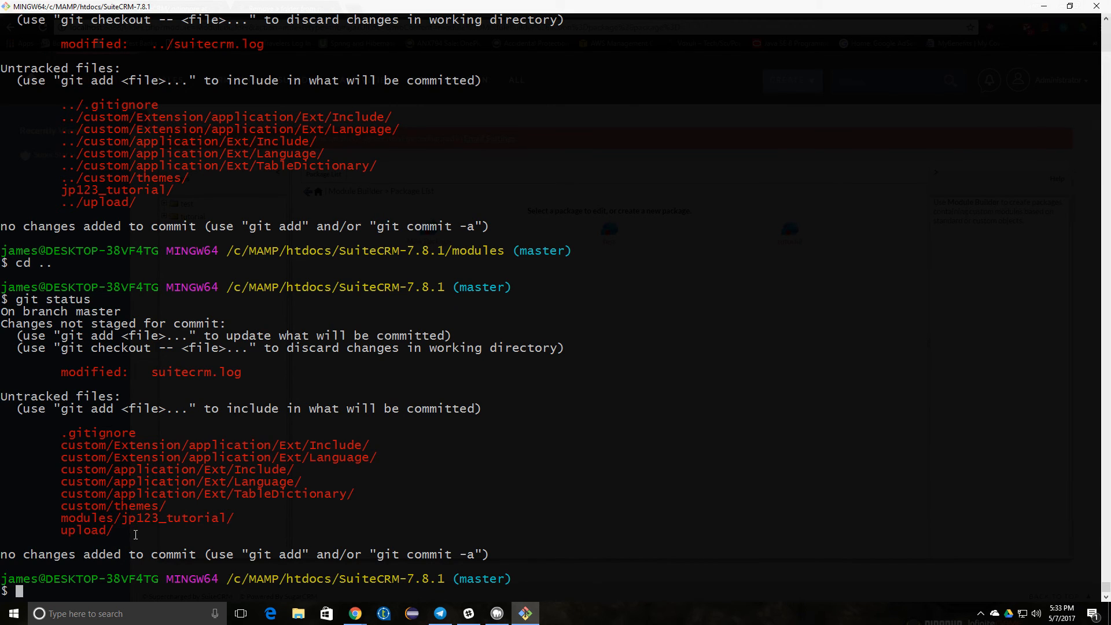
click(356, 612)
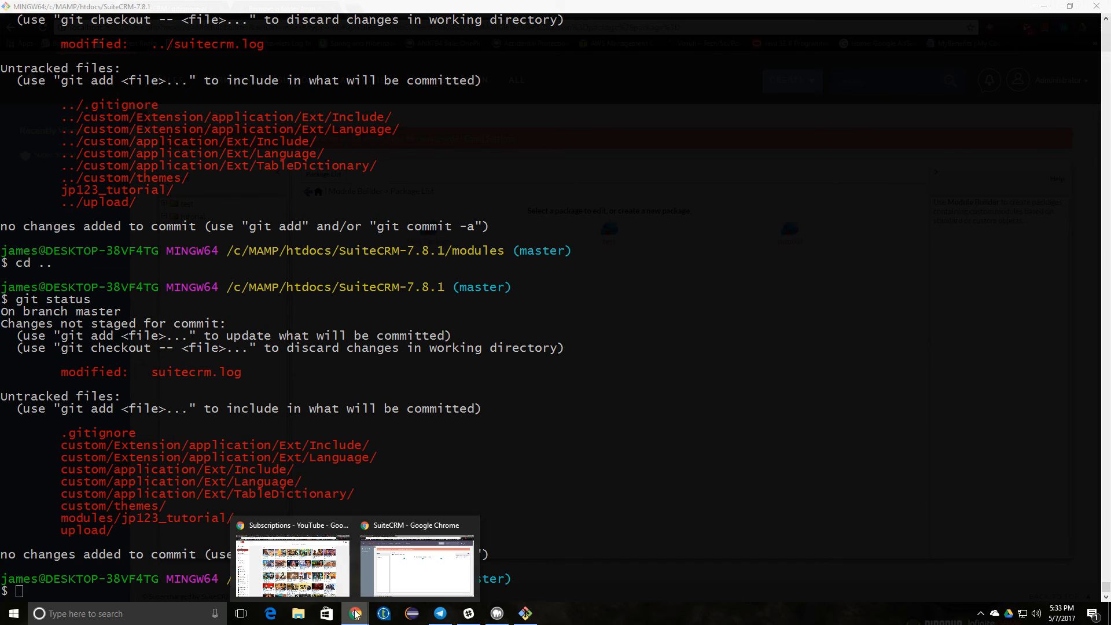
click(392, 579)
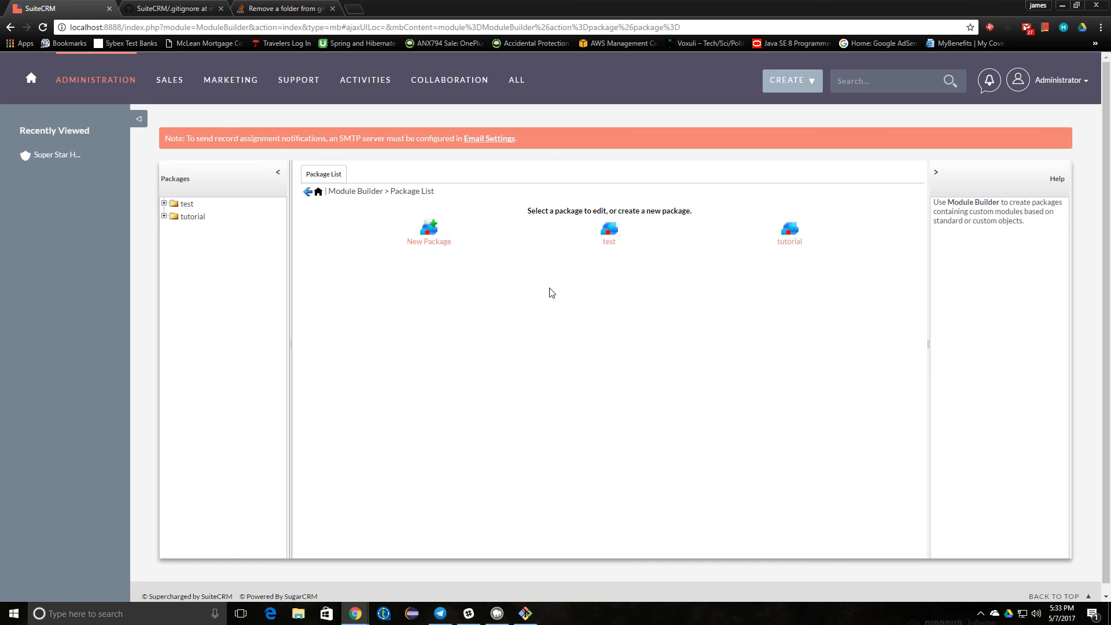
- Open the tutorial module from the ALL menu to see its empty list view
mouse_move(512, 87)
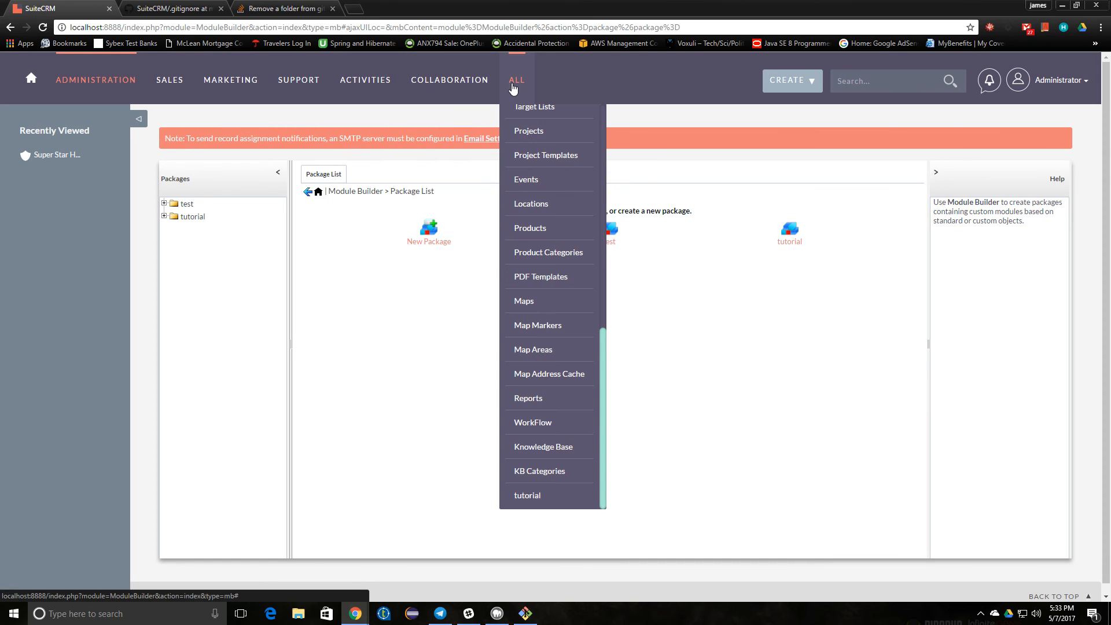
click(528, 492)
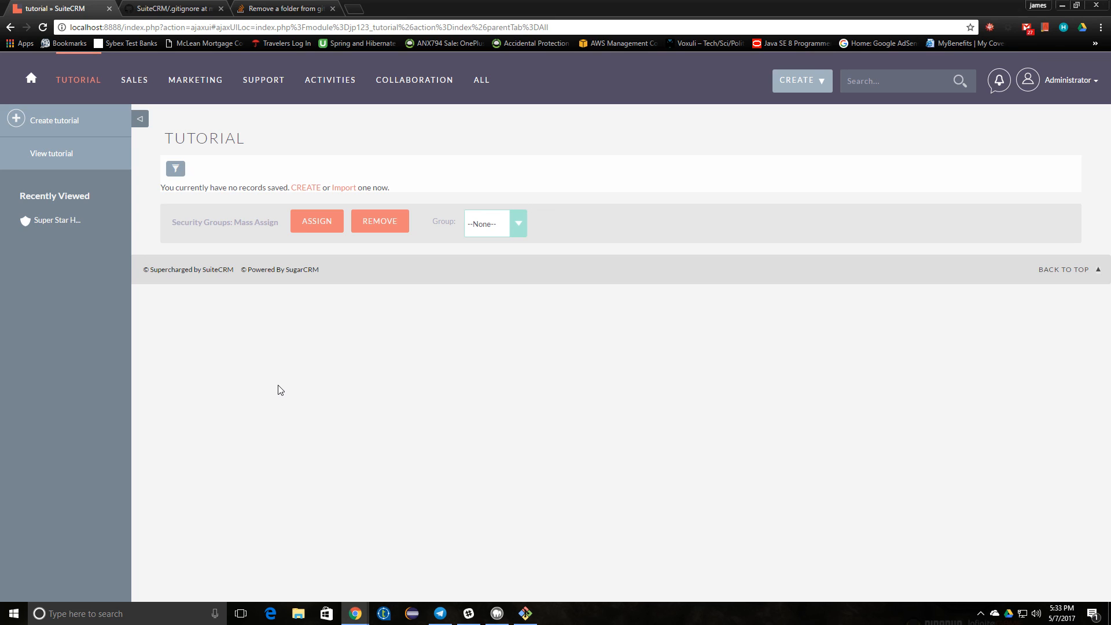
key(alt+z)
click(535, 246)
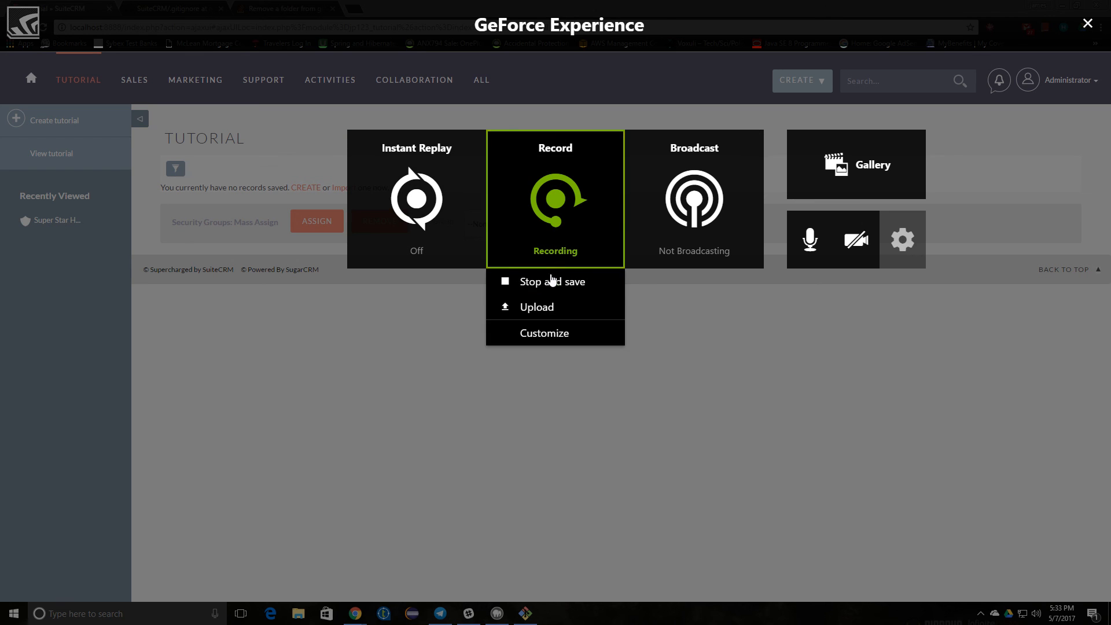